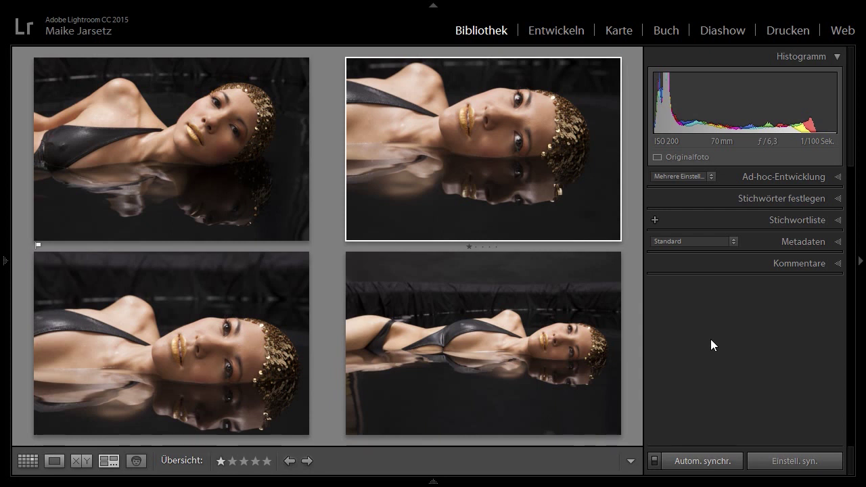
# Develop the top-right portrait with Shadows at +17 and Vibrance at −11, and expand the HSL panel
pyautogui.click(560, 30)
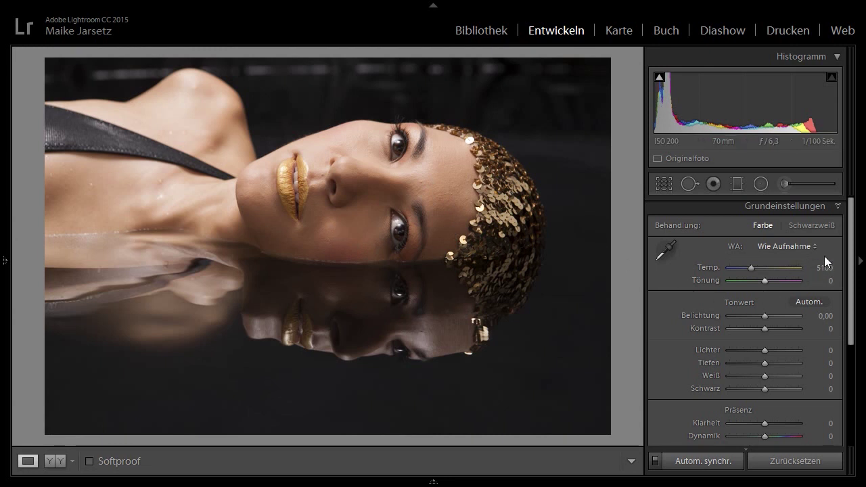
pyautogui.moveTo(851, 254); pyautogui.dragTo(853, 295)
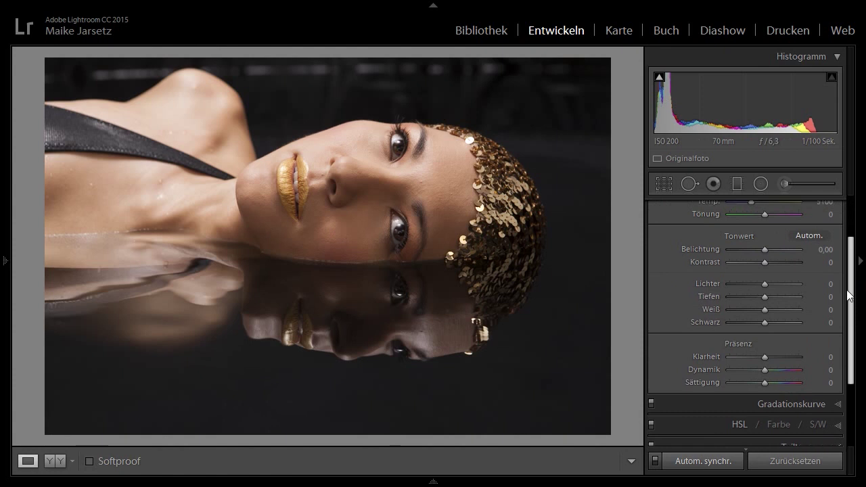
pyautogui.click(763, 297)
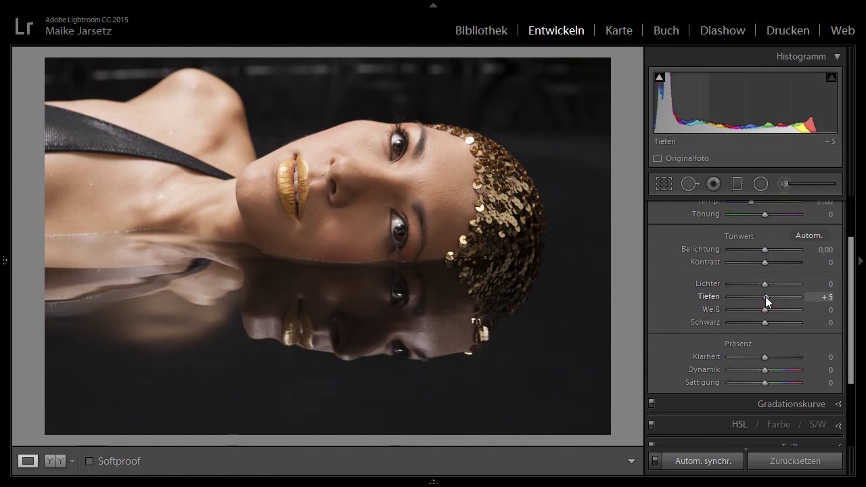
pyautogui.moveTo(765, 296); pyautogui.dragTo(769, 298)
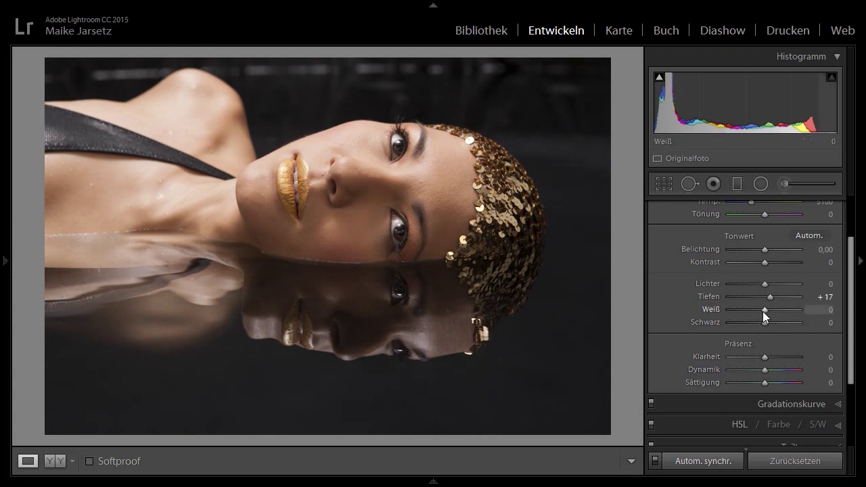
pyautogui.moveTo(763, 369); pyautogui.dragTo(761, 371)
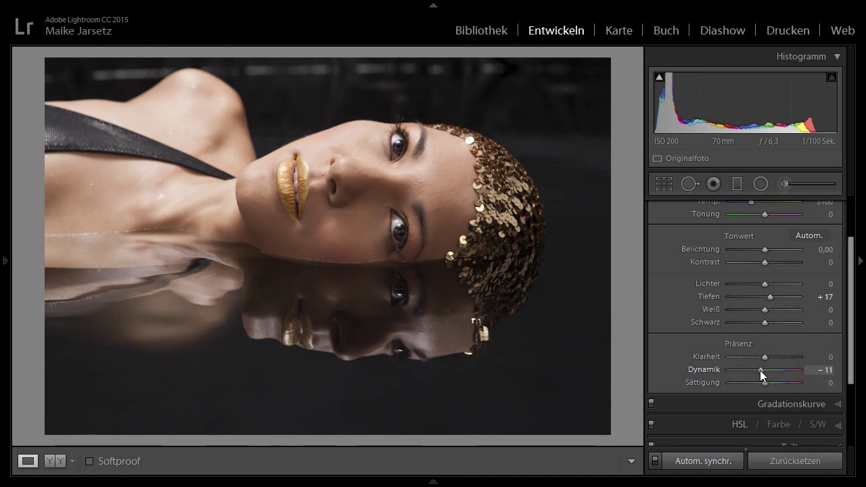
pyautogui.click(853, 382)
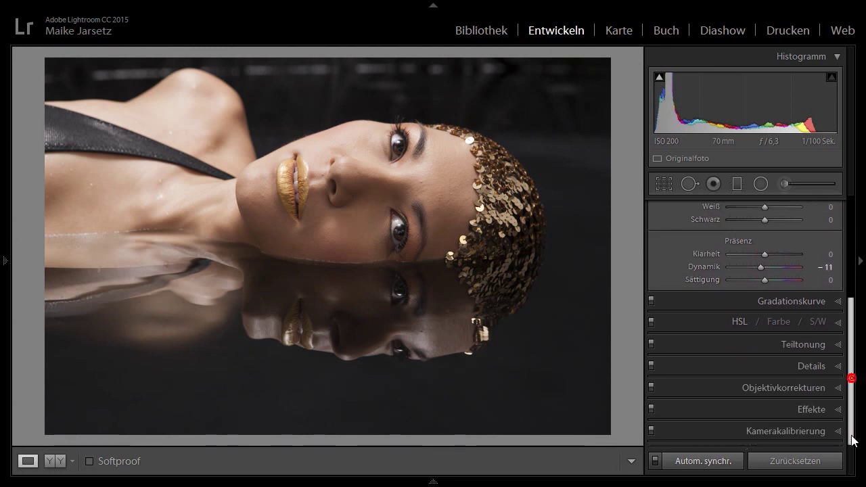
pyautogui.click(736, 321)
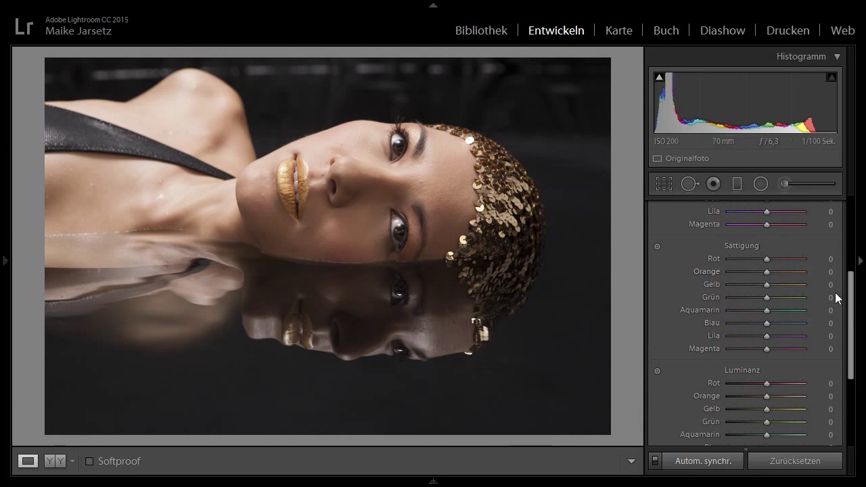
# Use the HSL Luminance target tool on the forehead to lift Red to +6 and Orange to +26
pyautogui.moveTo(850, 295); pyautogui.dragTo(852, 246)
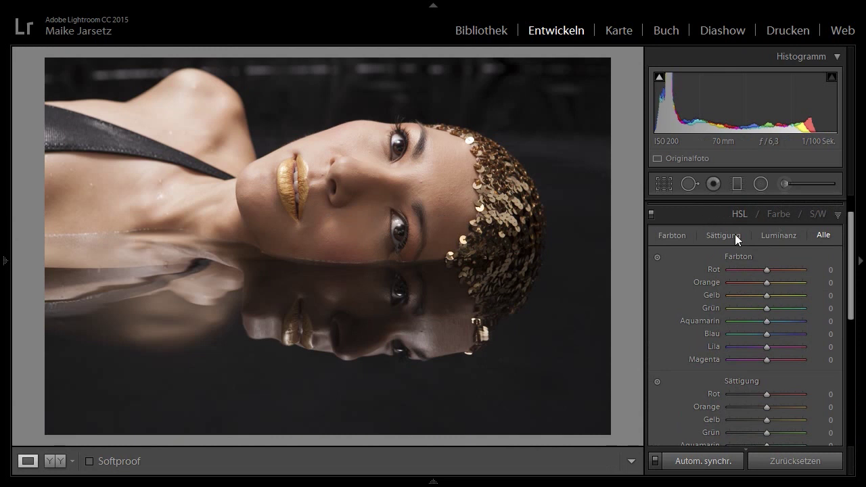
pyautogui.click(774, 236)
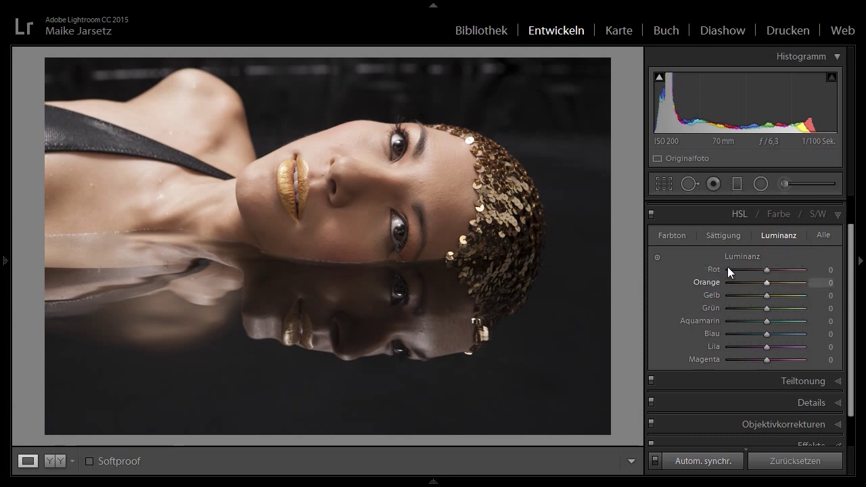
pyautogui.click(656, 256)
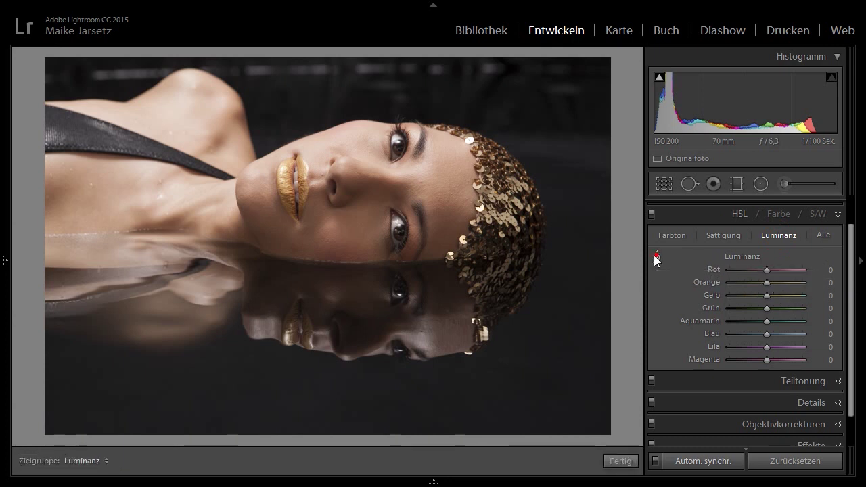
pyautogui.click(447, 220)
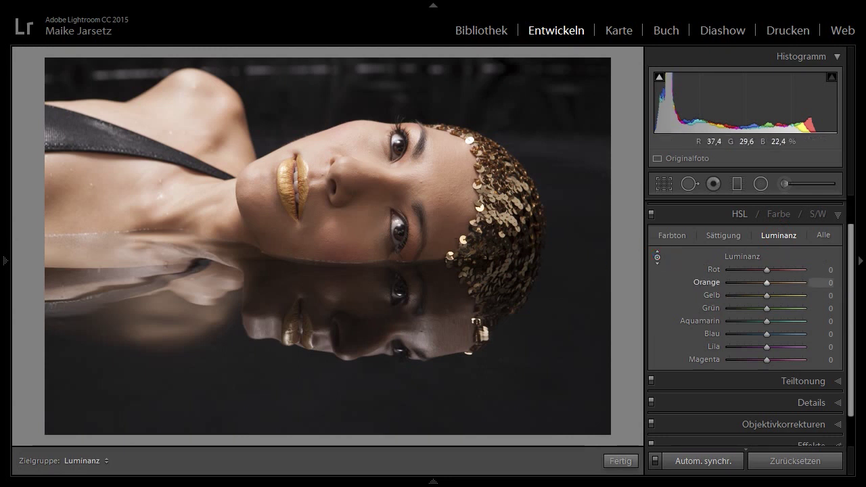
pyautogui.moveTo(470, 140)
pyautogui.mouseDown()
pyautogui.moveTo(469, 115)
pyautogui.moveTo(469, 158)
pyautogui.moveTo(470, 147)
pyautogui.mouseUp()
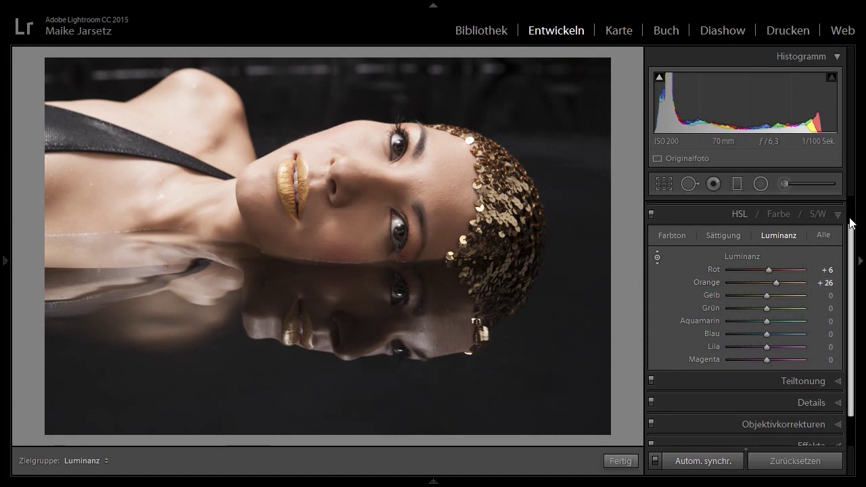
pyautogui.scroll(1, 851, 215)
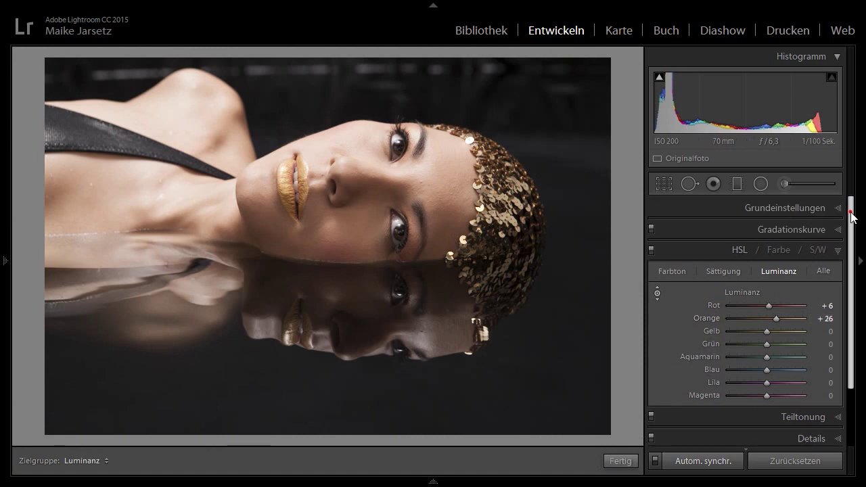
pyautogui.click(795, 209)
# In Basic settings, lower Highlights to −7 and raise Clarity to +7
pyautogui.moveTo(764, 350); pyautogui.dragTo(762, 350)
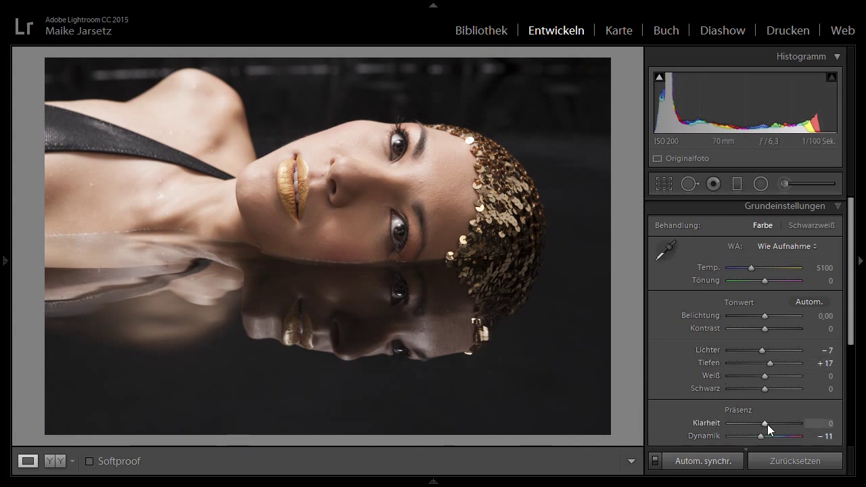
pyautogui.moveTo(762, 422); pyautogui.dragTo(765, 424)
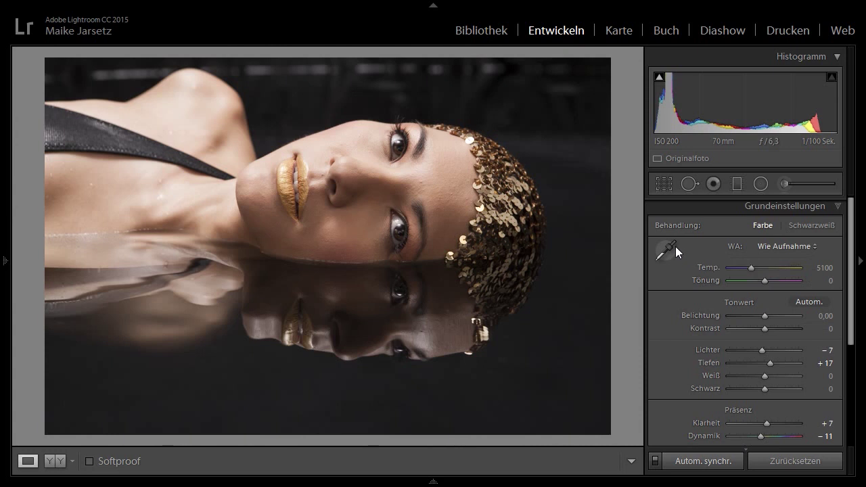
pyautogui.click(433, 481)
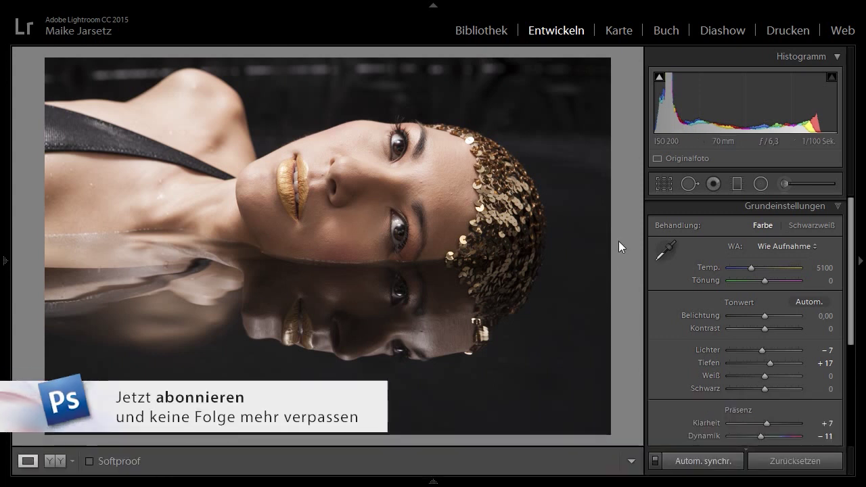
# Switch to manual sync, reveal the Presets panel and start a new develop preset
pyautogui.click(654, 463)
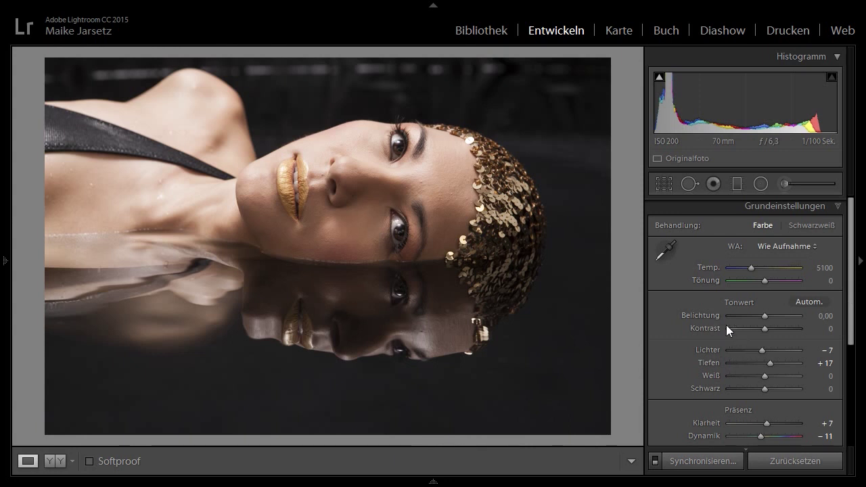
pyautogui.click(6, 260)
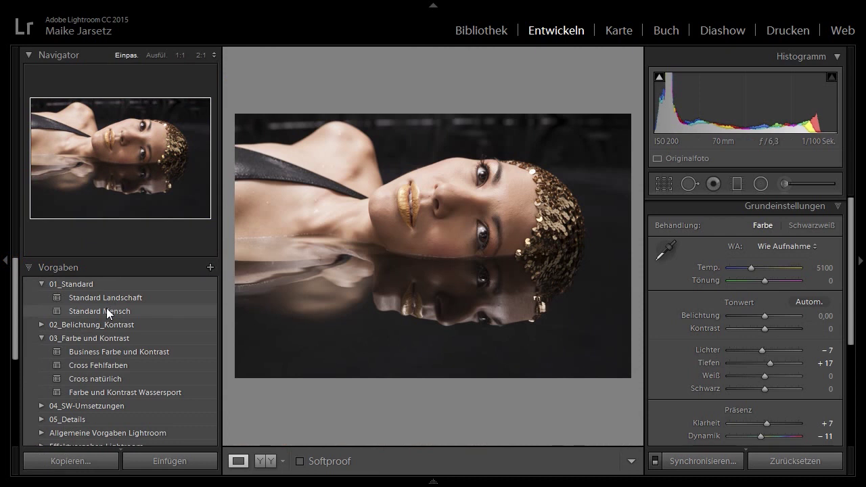
pyautogui.click(211, 267)
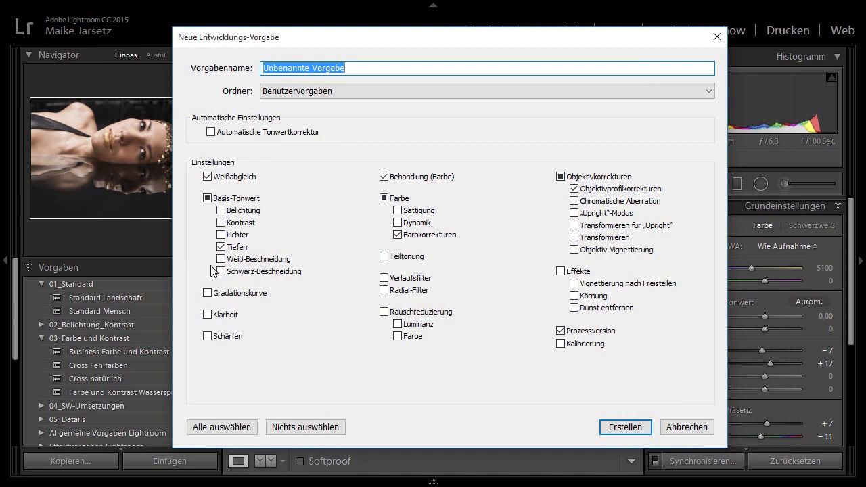
# Name the preset 'Studio Aufnahmen' plus the model's name, including highlights, clarity and vibrance, excluding white balance and lens profile
pyautogui.write('Studio Aufnahm')
pyautogui.write('en Yuki')
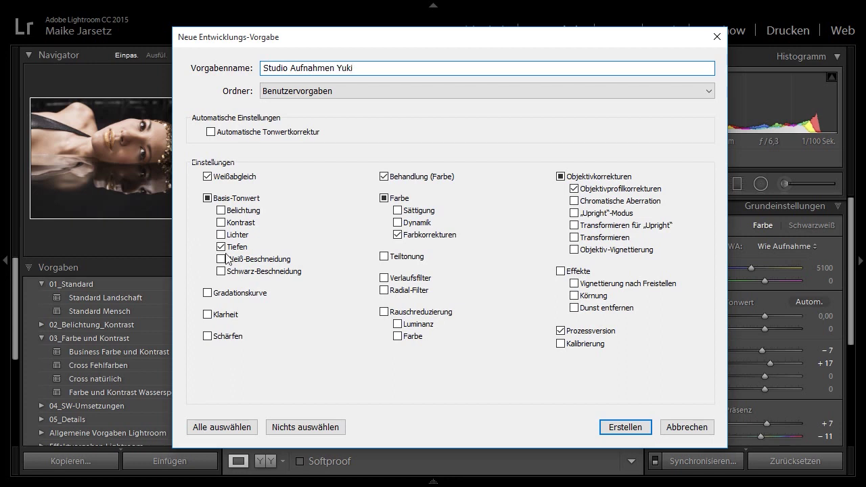
pyautogui.click(208, 178)
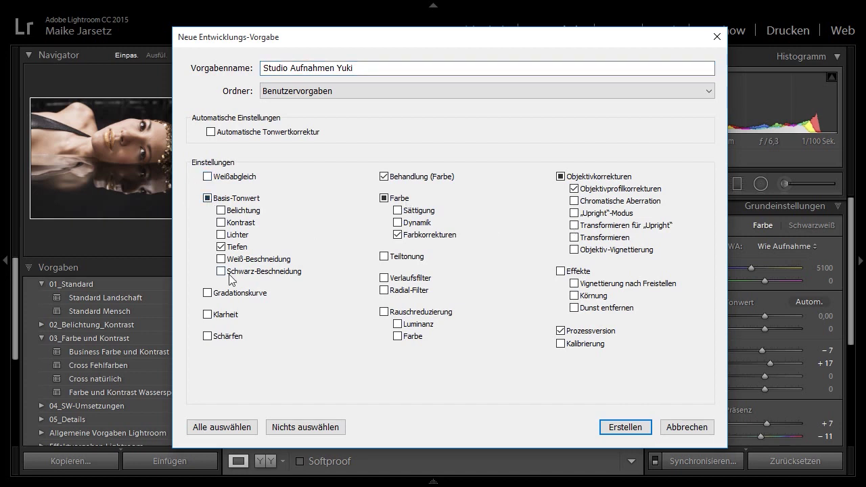
pyautogui.click(221, 234)
pyautogui.click(208, 315)
pyautogui.click(397, 223)
pyautogui.click(574, 189)
# Save the preset into the 01_Standard folder
pyautogui.click(355, 87)
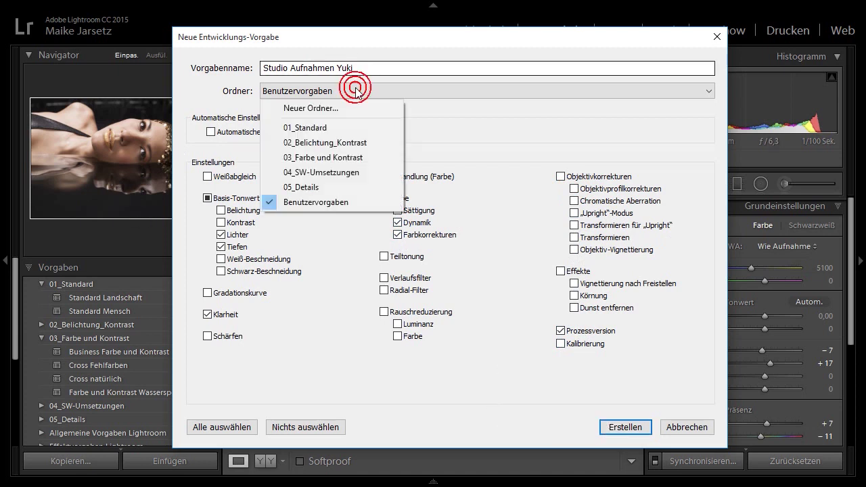
pyautogui.click(304, 128)
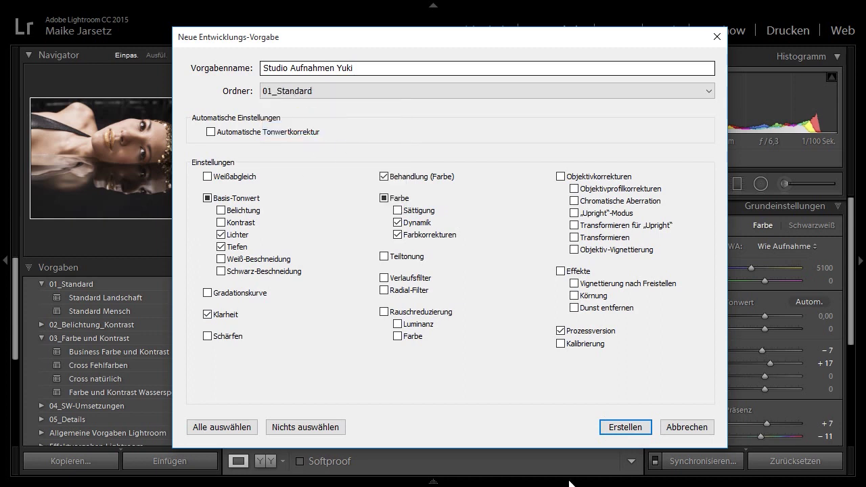
pyautogui.click(611, 432)
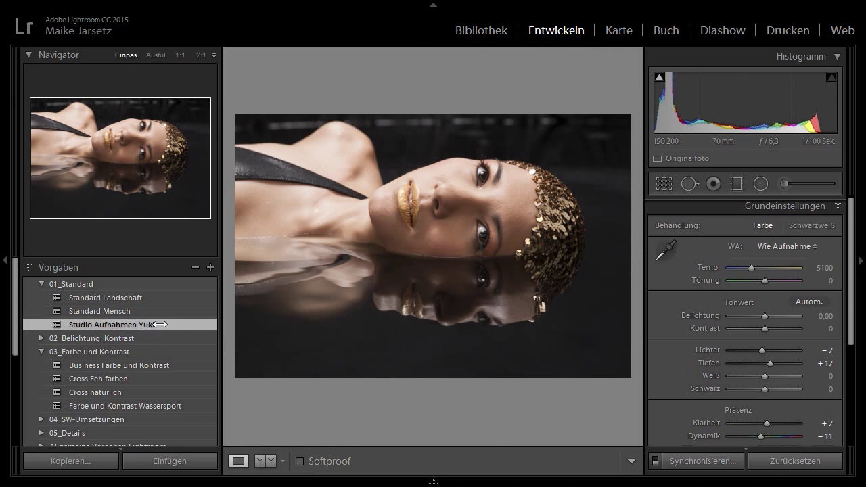
# Set 'Studio Aufnahmen' to apply on import, then return to the Library
pyautogui.rightClick(159, 325)
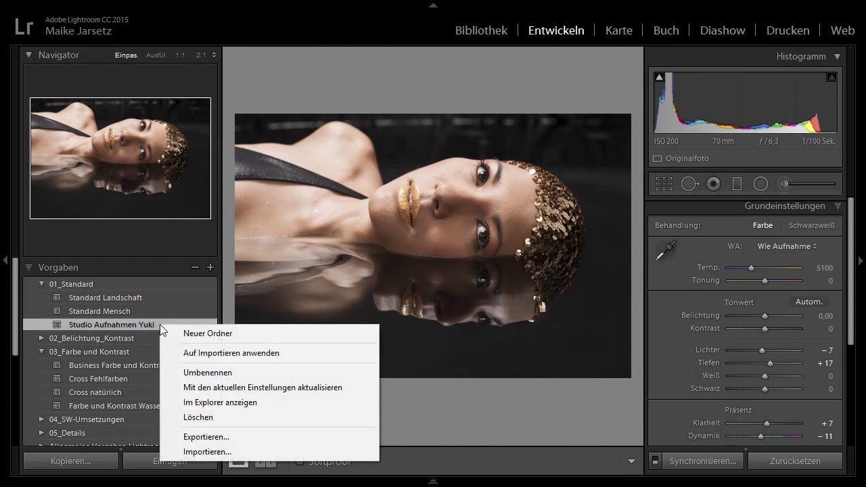
pyautogui.click(305, 352)
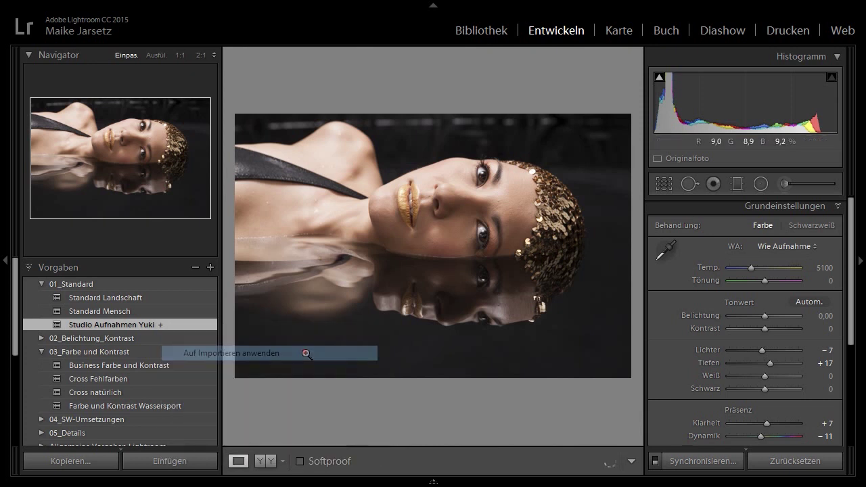
pyautogui.click(479, 31)
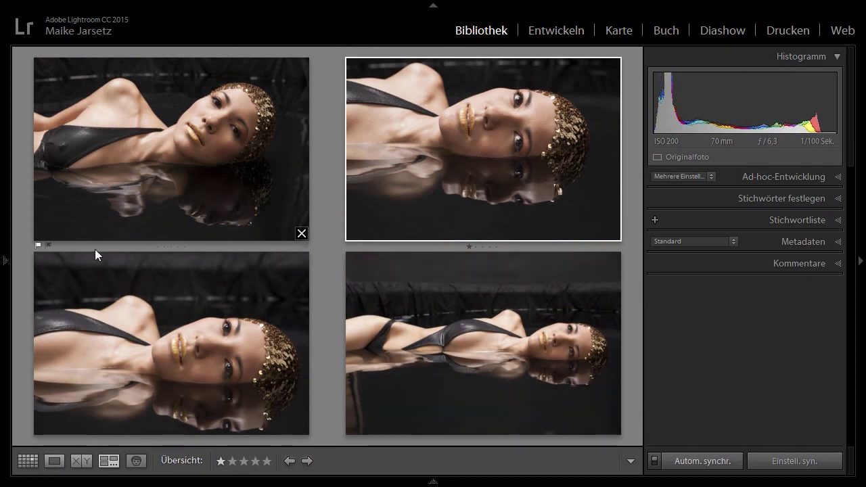
# Open the import window with 16 Menschen photos checked
pyautogui.click(4, 260)
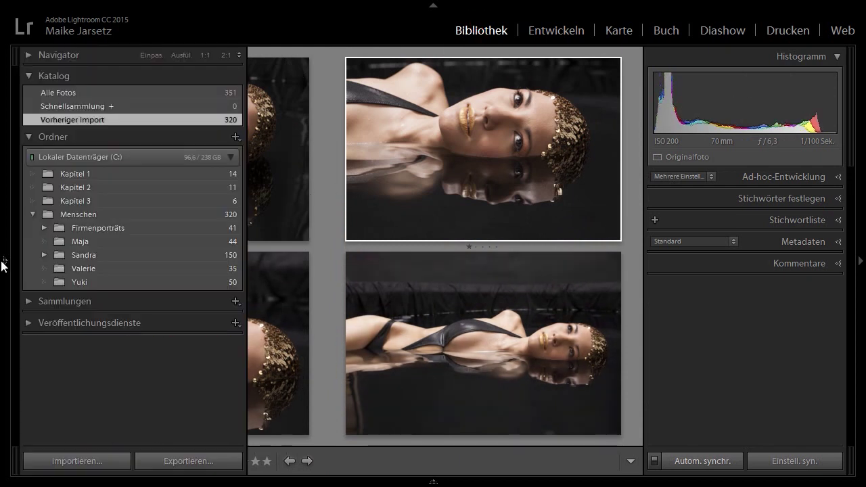
pyautogui.click(93, 462)
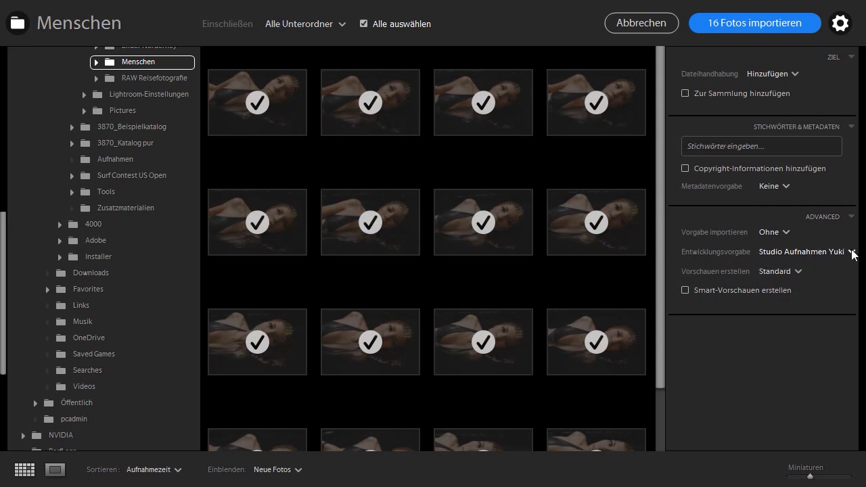
# Keep Studio Aufnahmen as the import develop preset and list the preview-building options
pyautogui.click(850, 253)
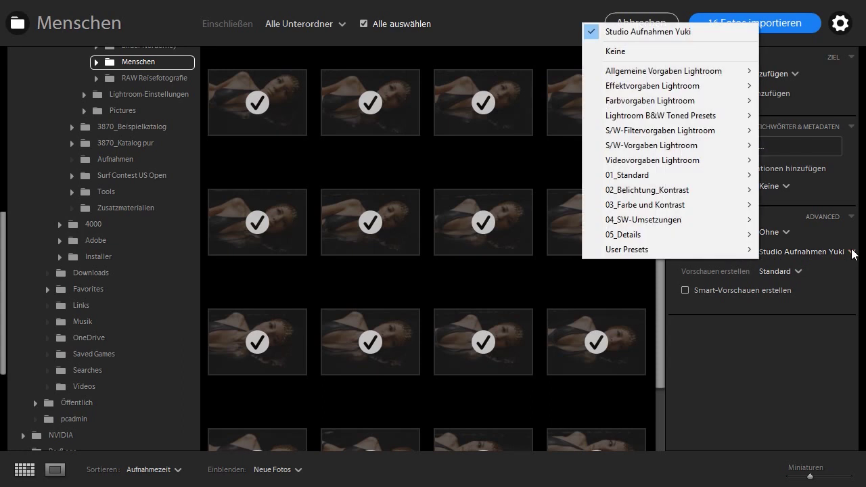
pyautogui.moveTo(643, 175)
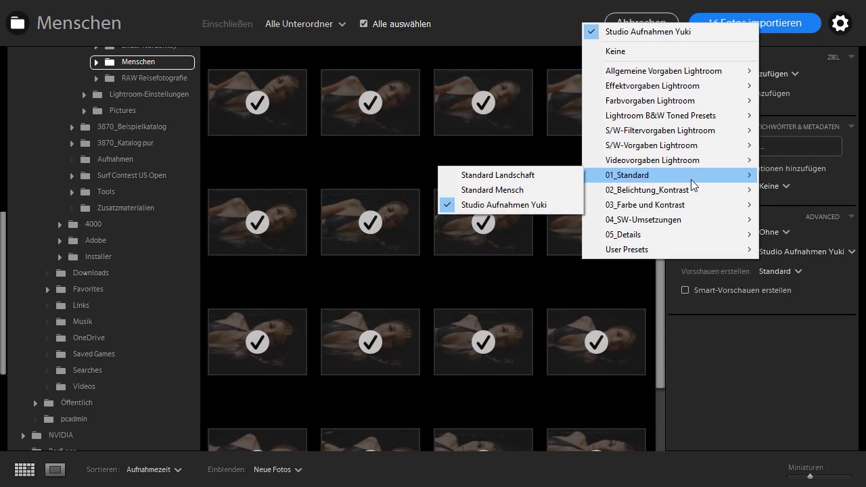
pyautogui.click(737, 380)
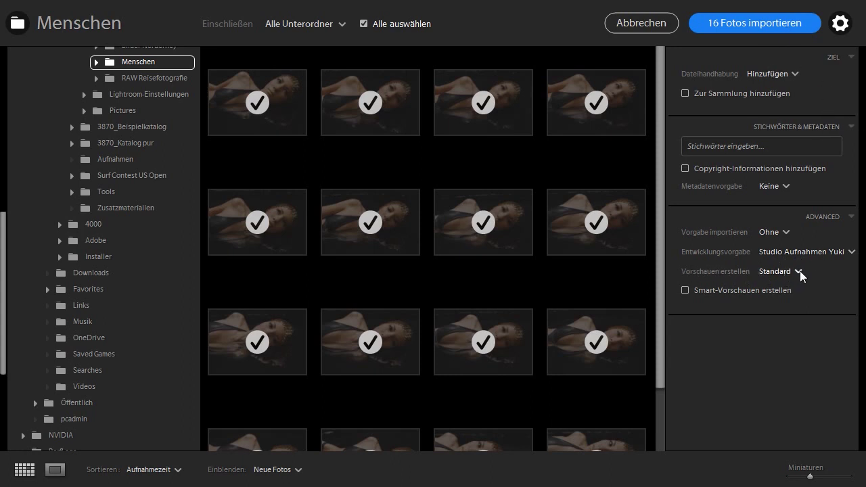
pyautogui.click(798, 271)
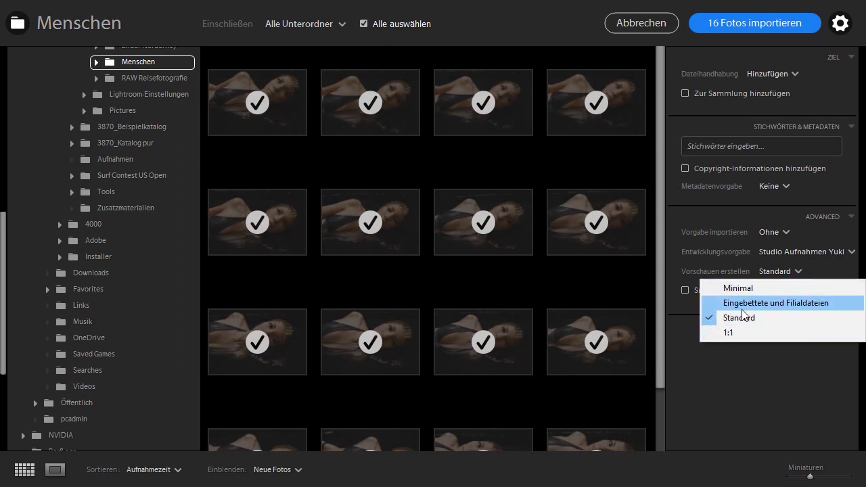
# Keep Standard previews and import the 16 Menschen photos
pyautogui.click(723, 380)
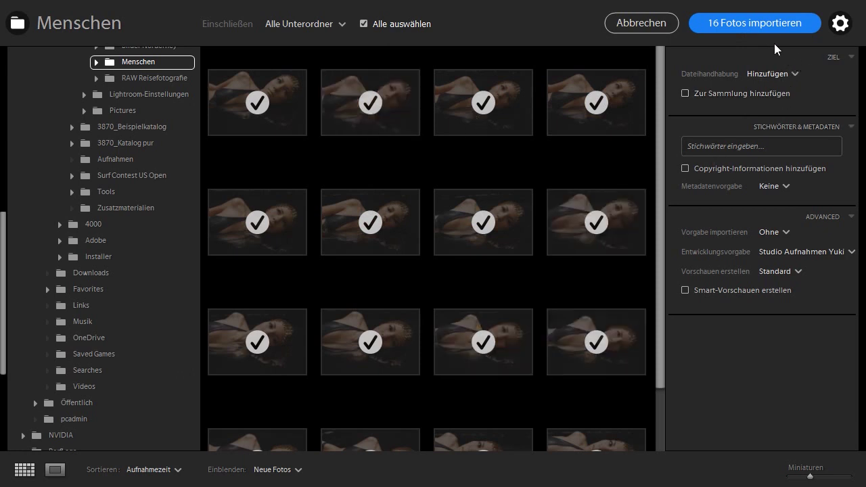
pyautogui.click(768, 23)
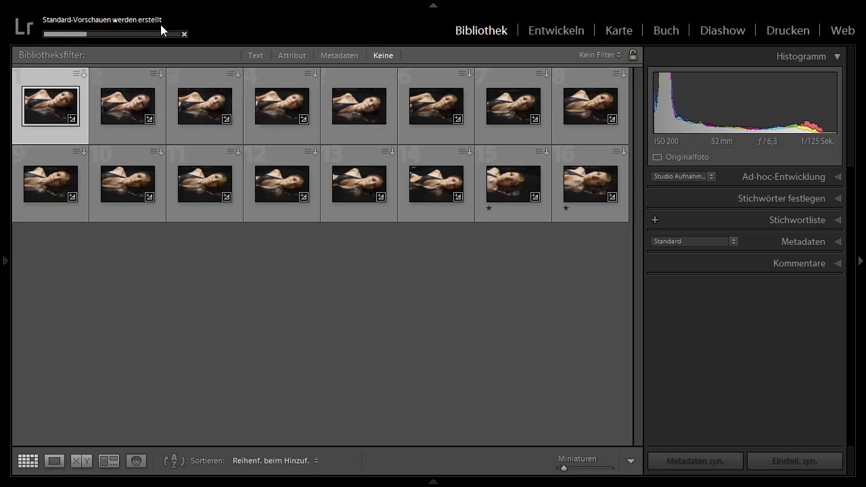
pyautogui.doubleClick(50, 105)
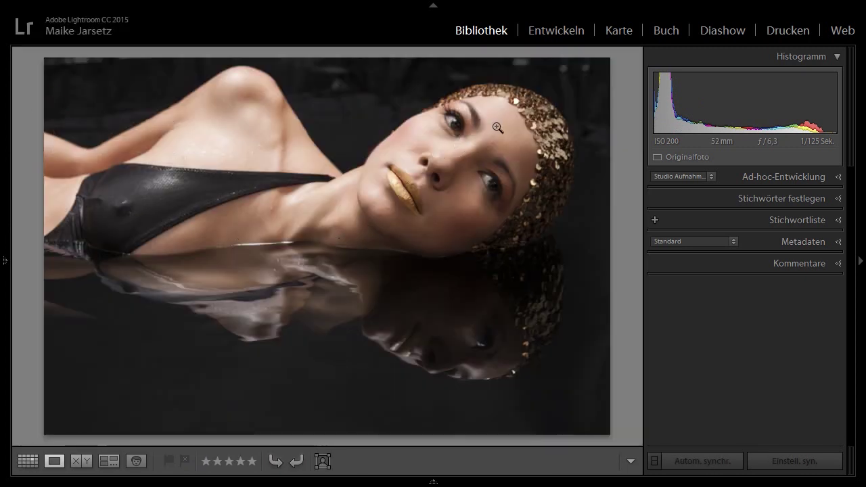
pyautogui.click(476, 139)
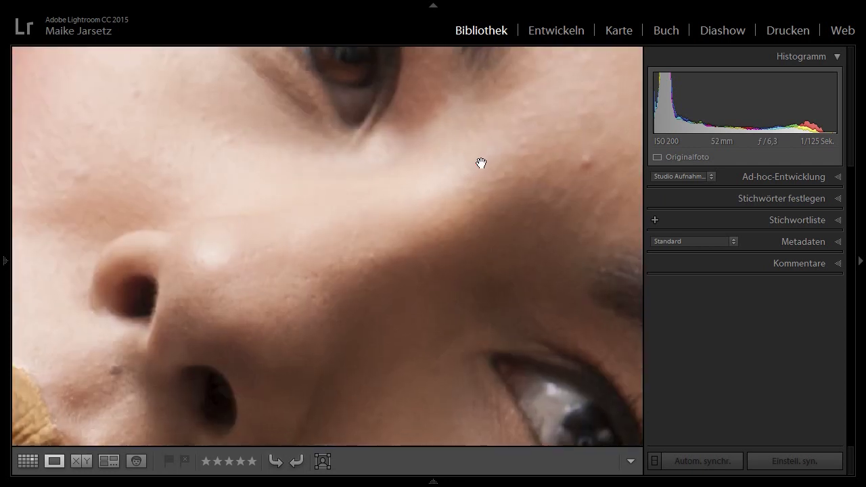
pyautogui.click(457, 229)
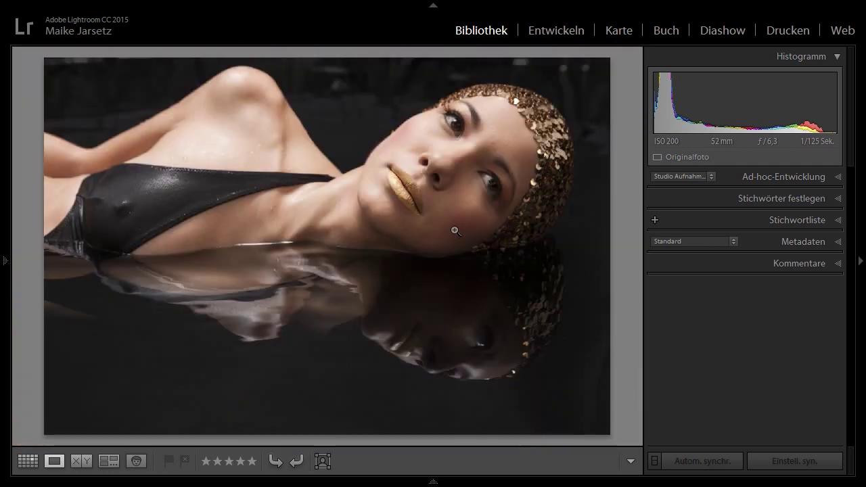
pyautogui.press('Right')
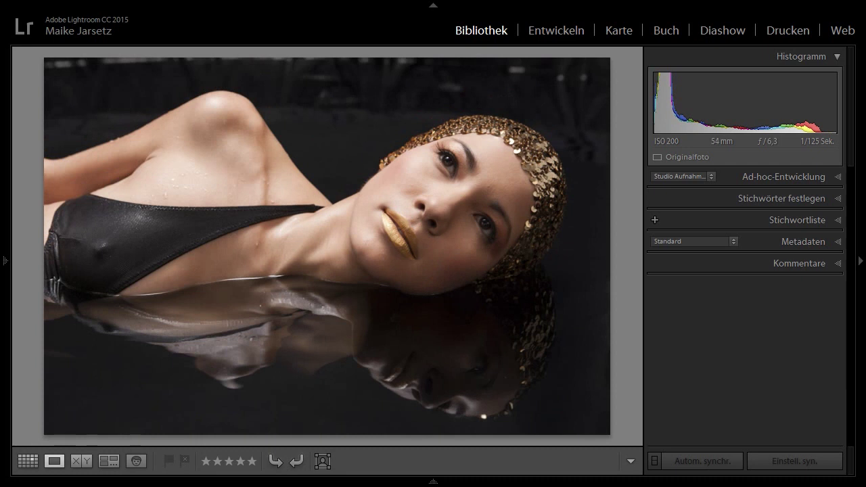
pyautogui.press('Right')
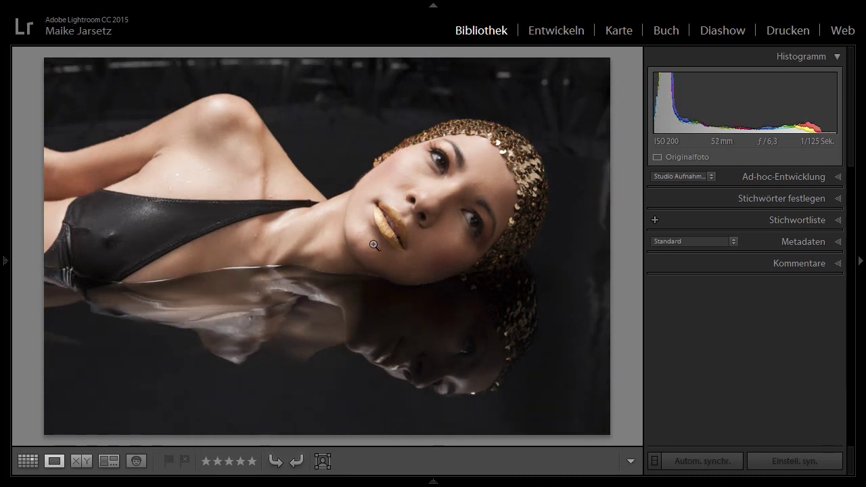
pyautogui.click(379, 233)
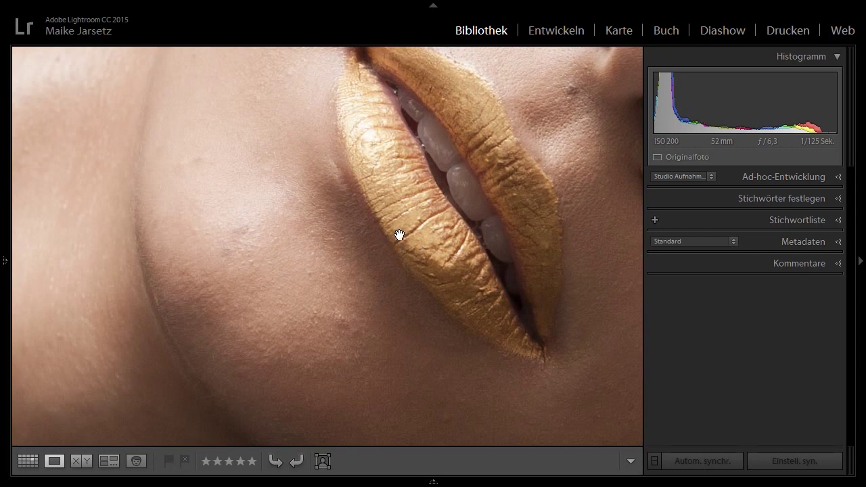
pyautogui.click(400, 225)
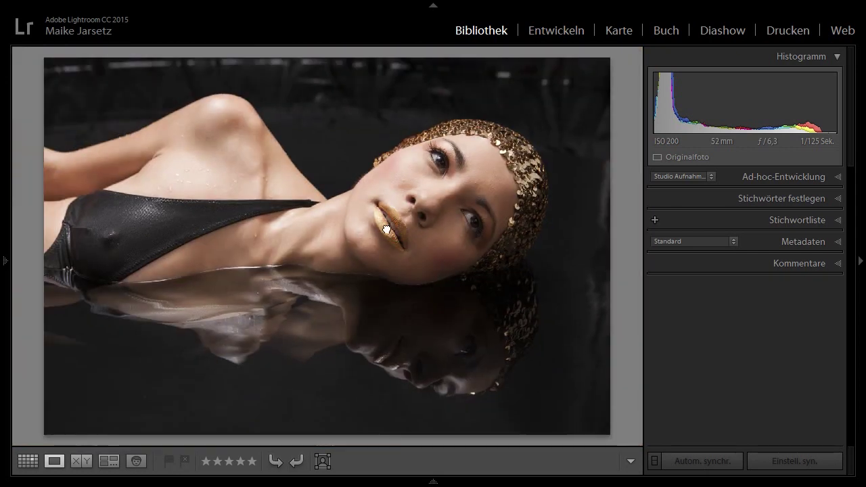
pyautogui.click(386, 232)
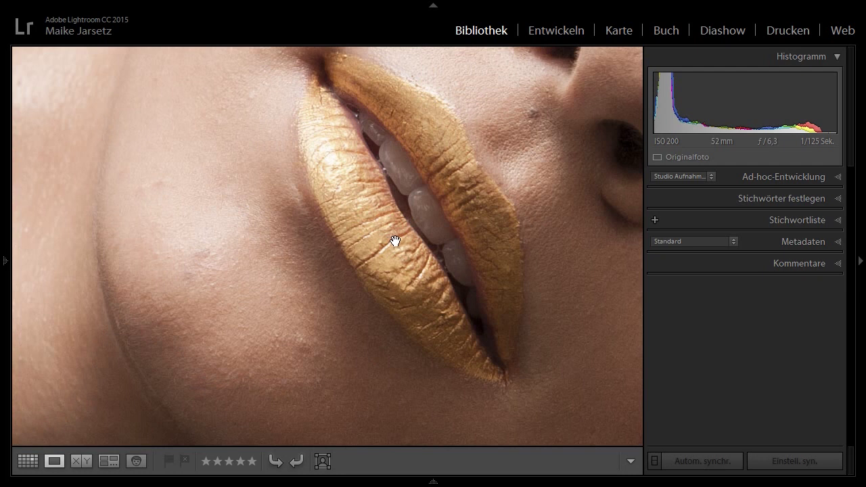
pyautogui.click(395, 240)
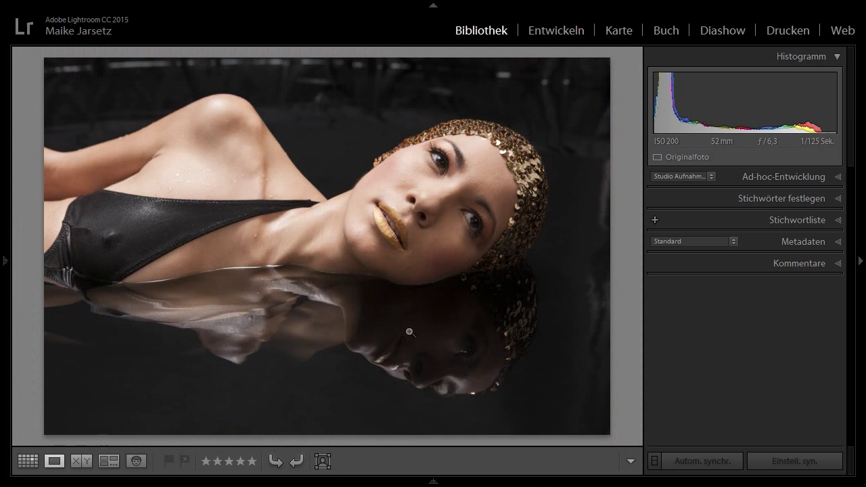
pyautogui.press('g')
# Select all 16 photos, build 1:1 previews, and dismiss the completion message
pyautogui.click(40, 103)
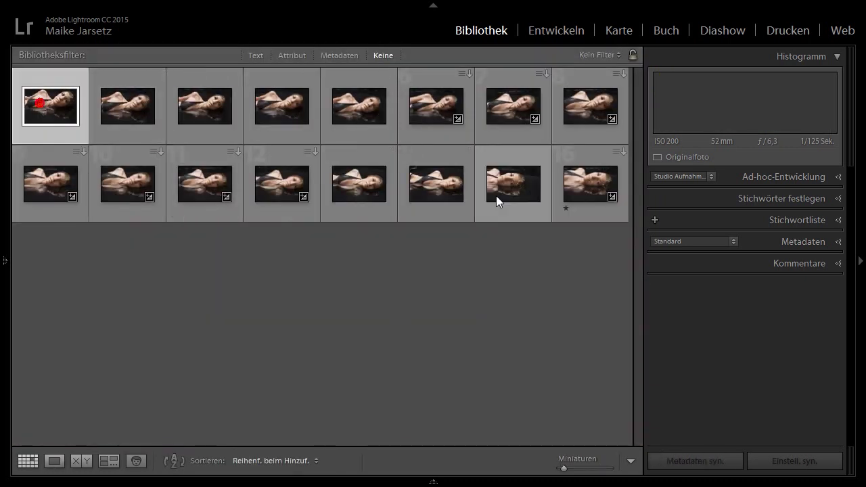
pyautogui.keyDown('shift'); pyautogui.click(576, 193); pyautogui.keyUp('shift')
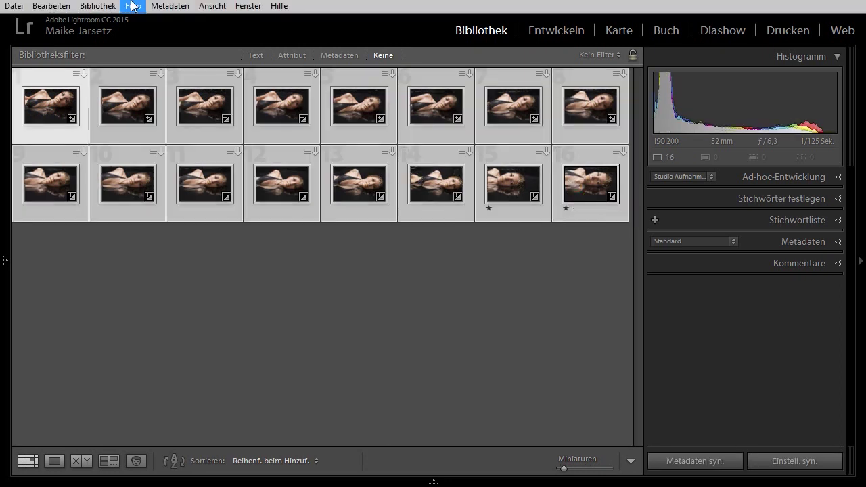
pyautogui.click(105, 6)
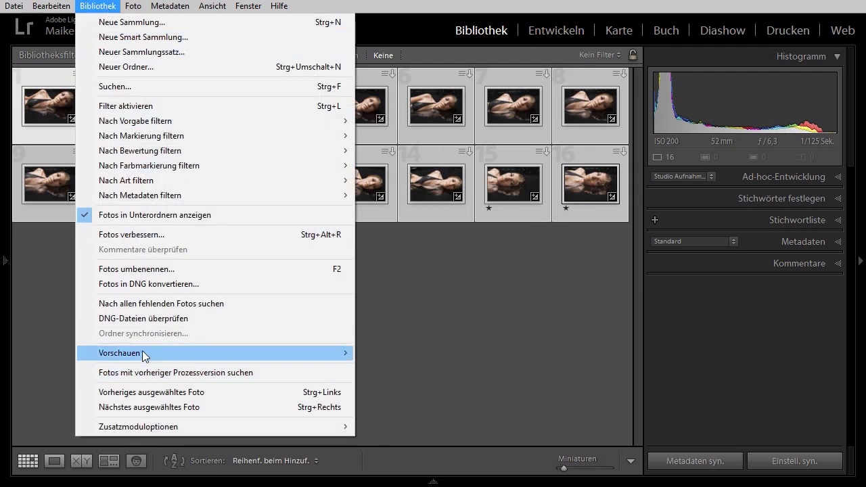
pyautogui.moveTo(216, 353)
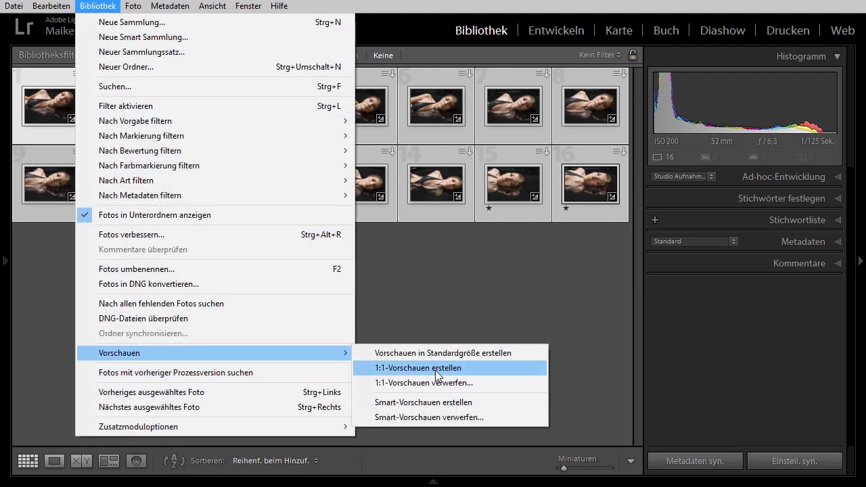
pyautogui.click(435, 369)
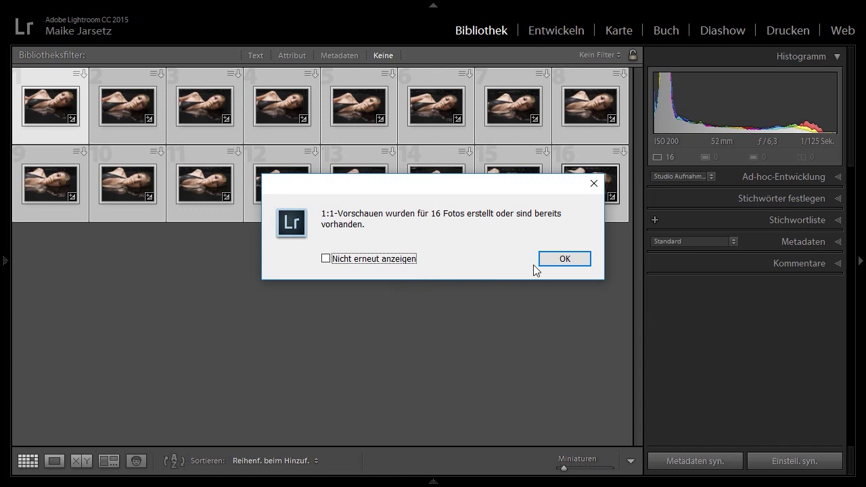
pyautogui.click(561, 257)
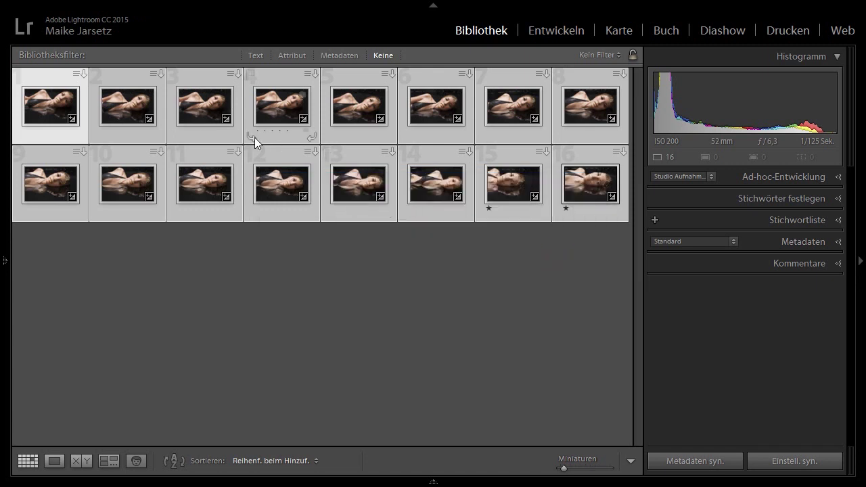
# View the third portrait large at 1:1 on the lips and step through the next photos
pyautogui.doubleClick(192, 102)
pyautogui.click(394, 207)
pyautogui.press('Right')
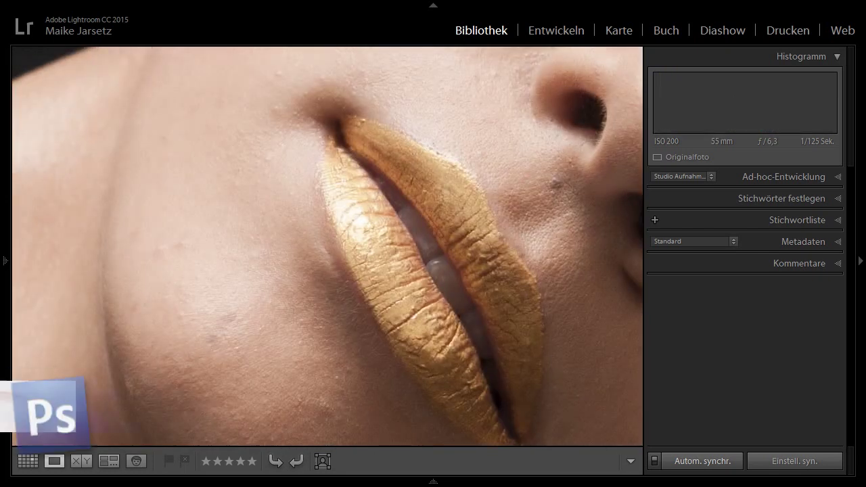
pyautogui.press('Right')
pyautogui.press('Right')
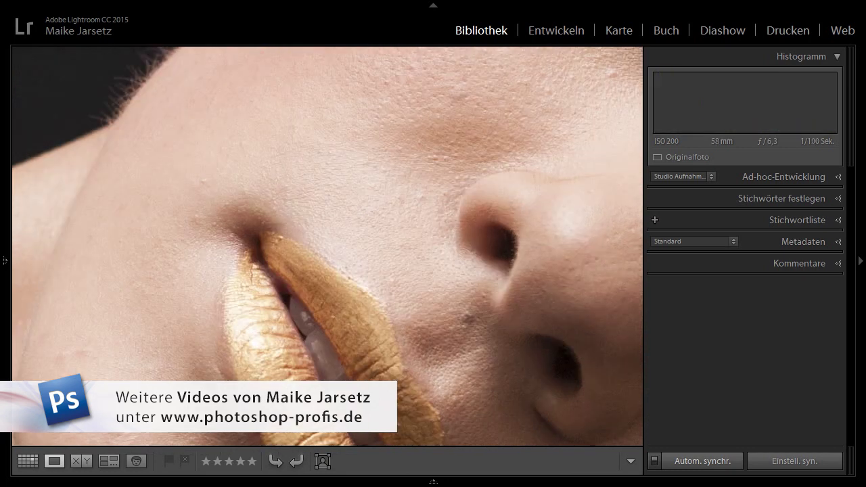
pyautogui.press('Right')
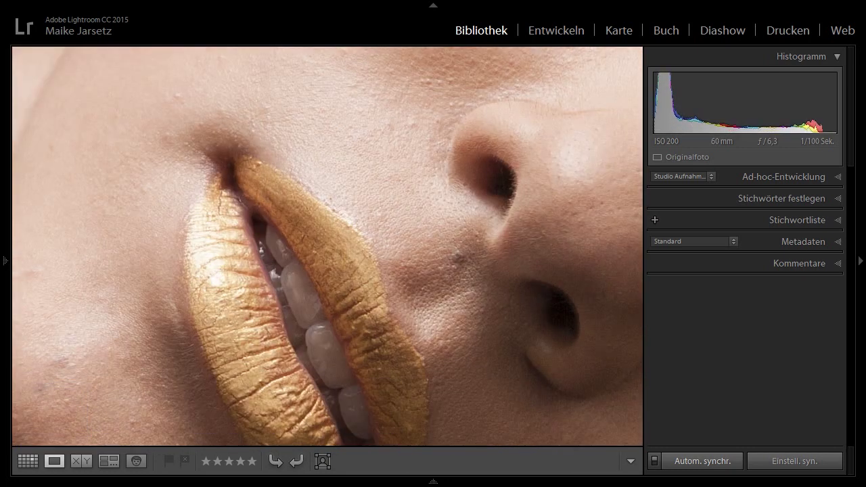
# With the filmstrip shown, advance to _U6O0163.CR2 and zoom out to the whole photo
pyautogui.click(429, 481)
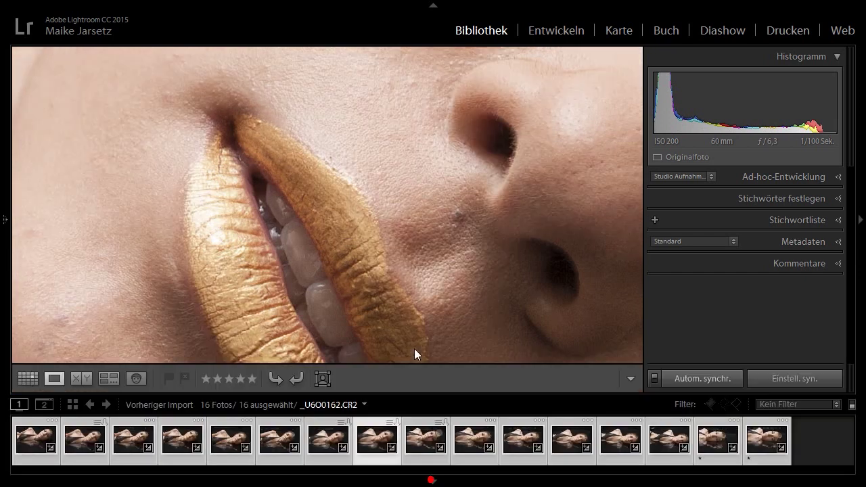
pyautogui.press('Right')
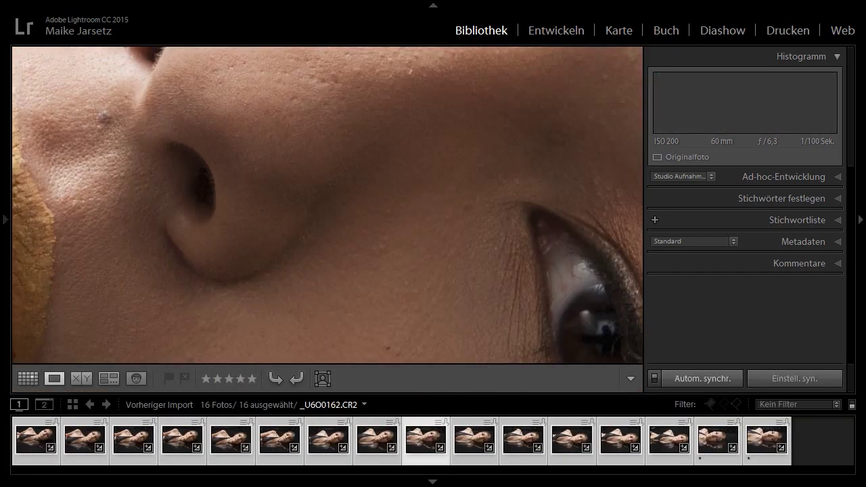
pyautogui.press('Right')
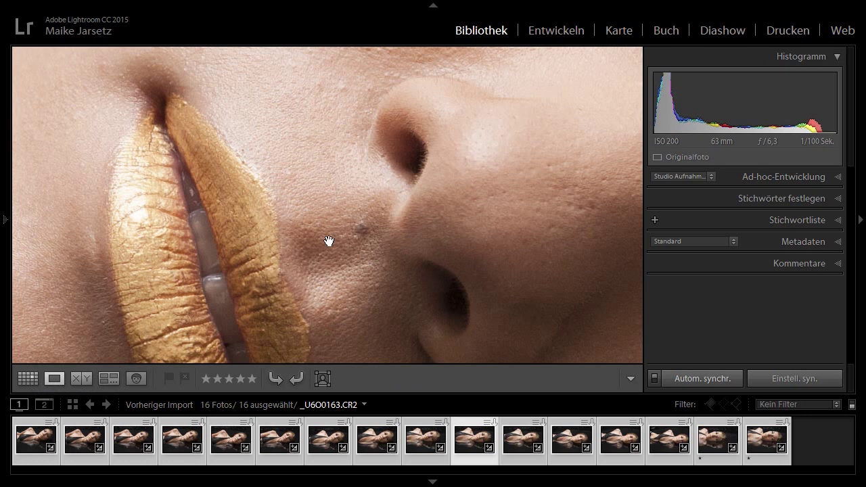
pyautogui.click(342, 193)
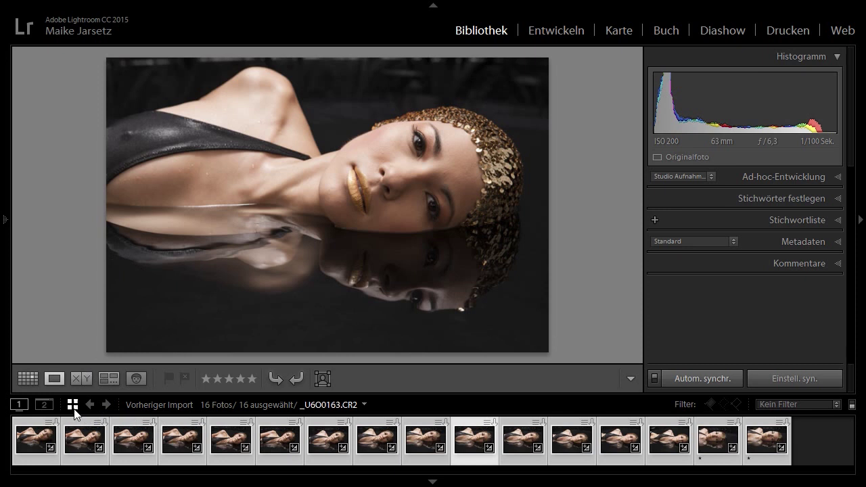
# Compare the photos in Survey view with panels hidden, dropping four from the comparison
pyautogui.click(110, 375)
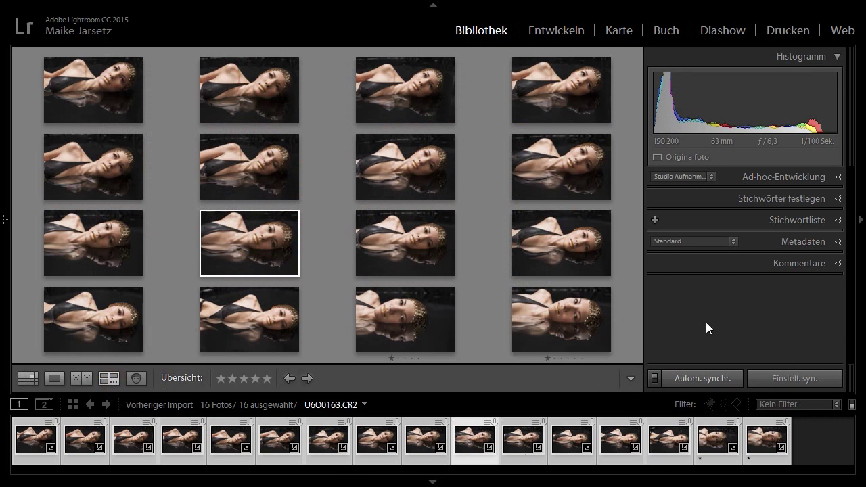
pyautogui.hotkey('shift', 'Tab')
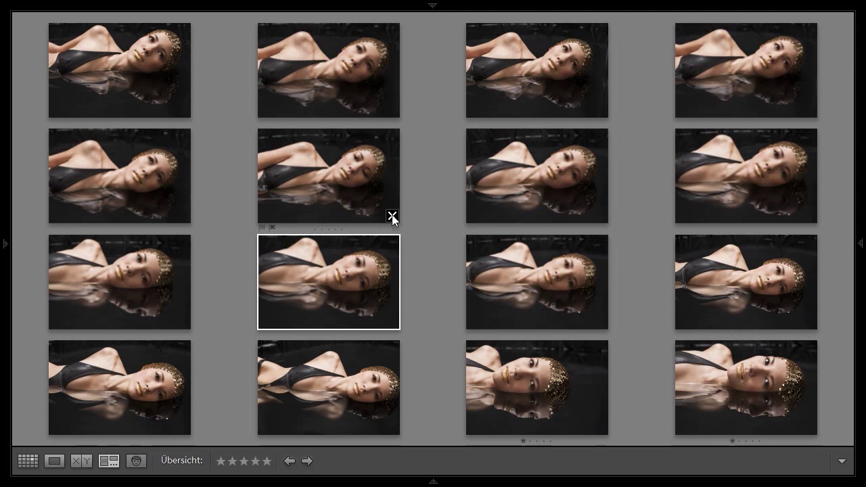
pyautogui.click(392, 216)
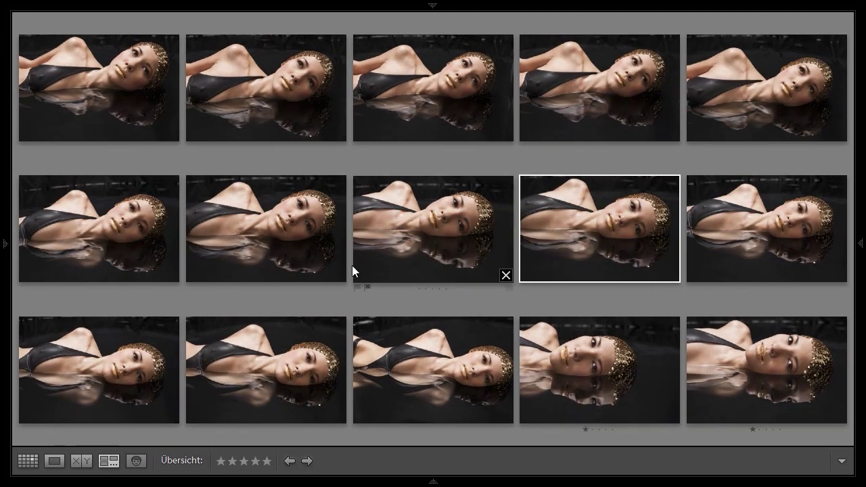
pyautogui.click(168, 416)
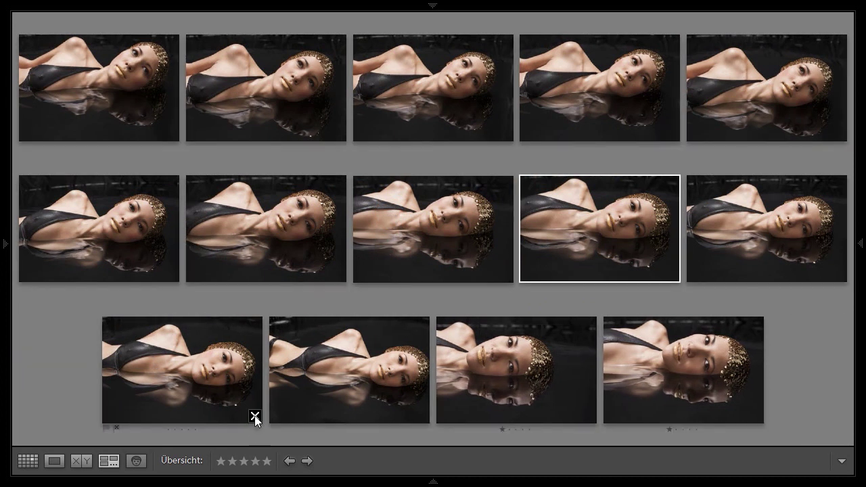
pyautogui.click(255, 417)
pyautogui.click(338, 414)
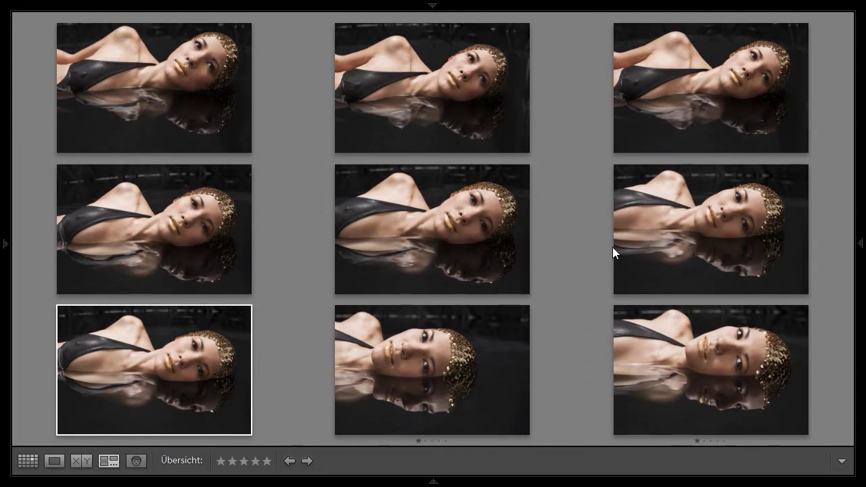
# Give the remaining nine portraits a one-star rating and return to Grid view
pyautogui.press('1')
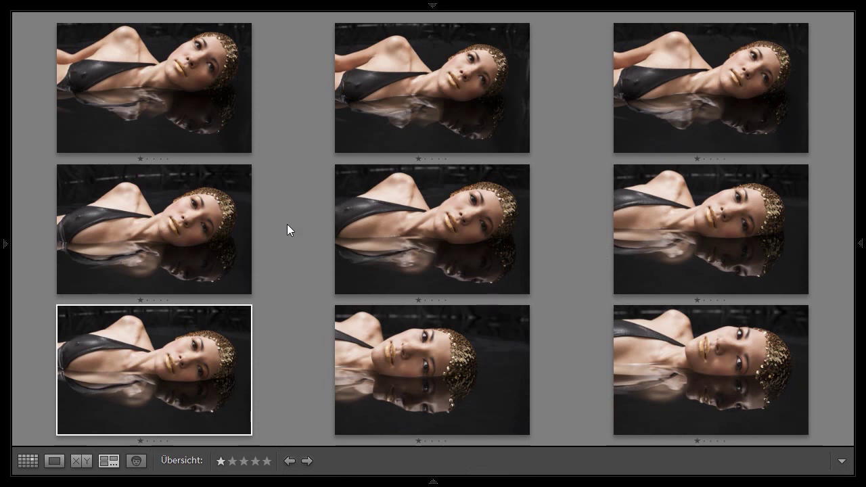
pyautogui.click(396, 195)
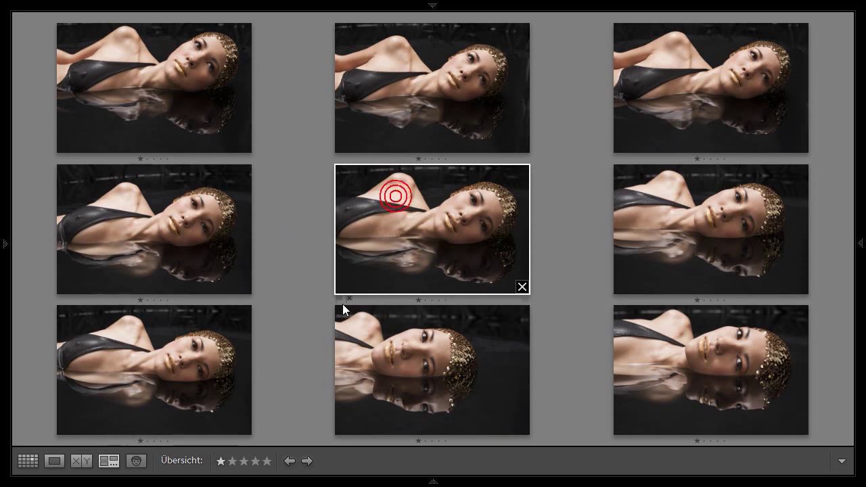
pyautogui.click(162, 374)
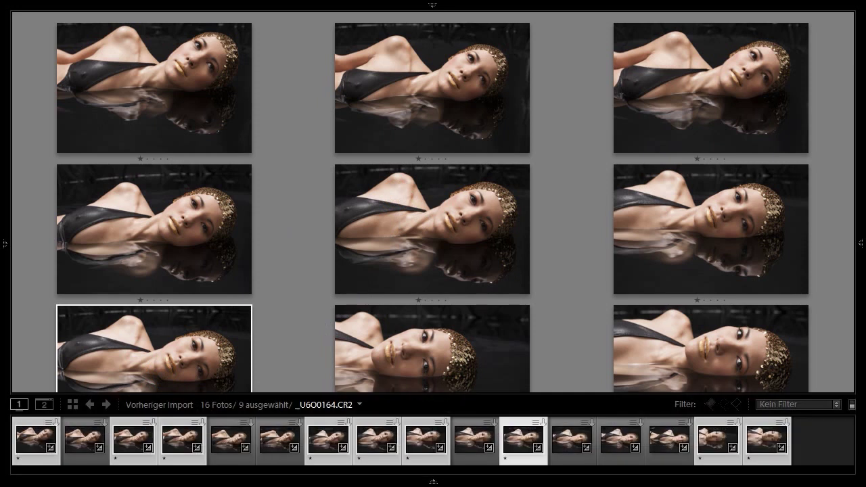
pyautogui.press('g')
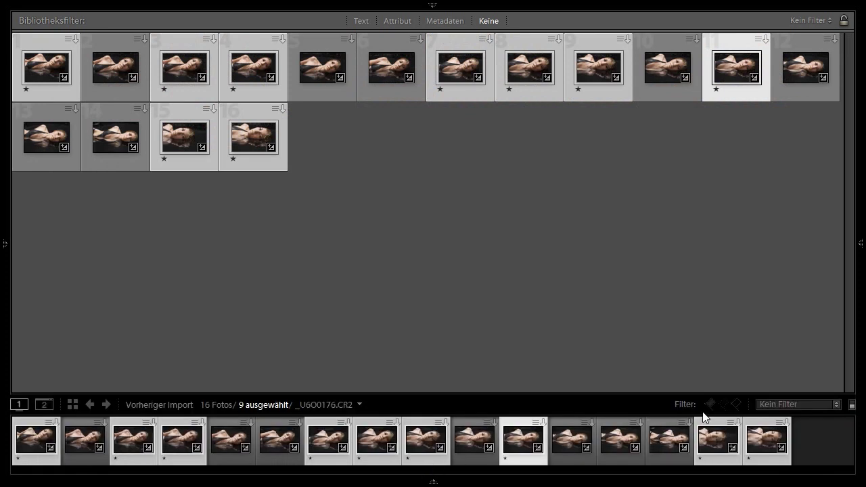
# Filter the library to photos rated one star or more and enlarge the thumbnails
pyautogui.click(686, 404)
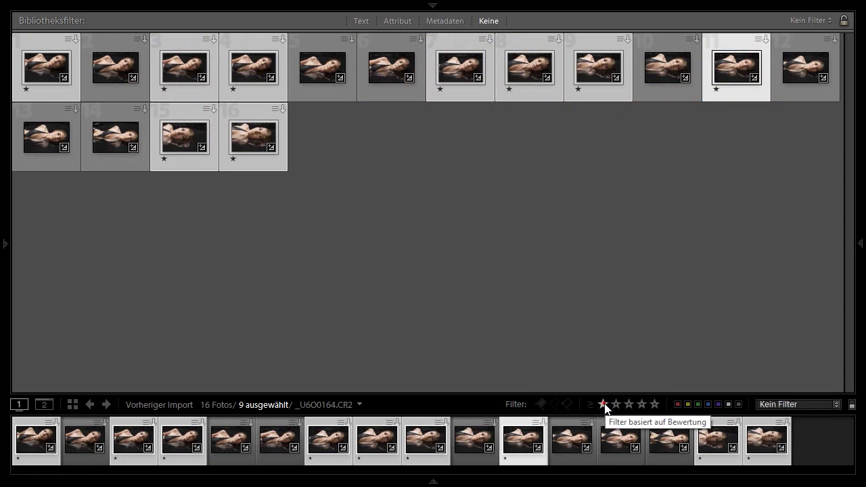
pyautogui.click(603, 403)
pyautogui.click(603, 404)
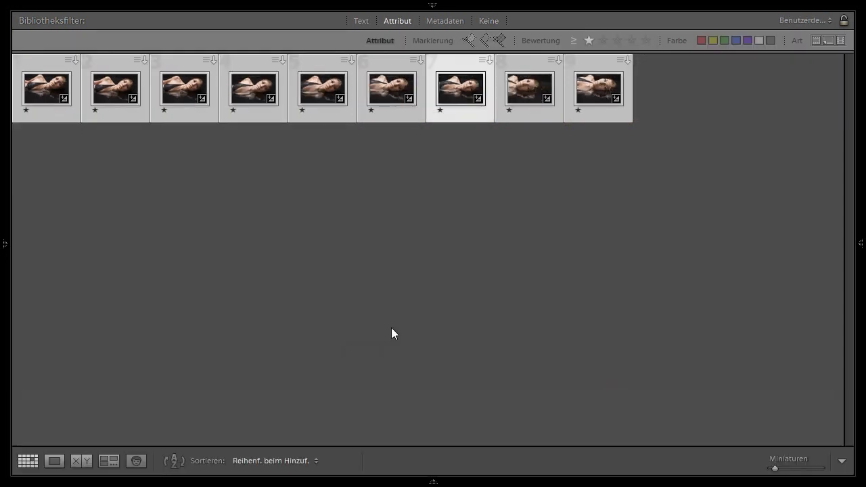
pyautogui.moveTo(774, 467); pyautogui.dragTo(798, 468)
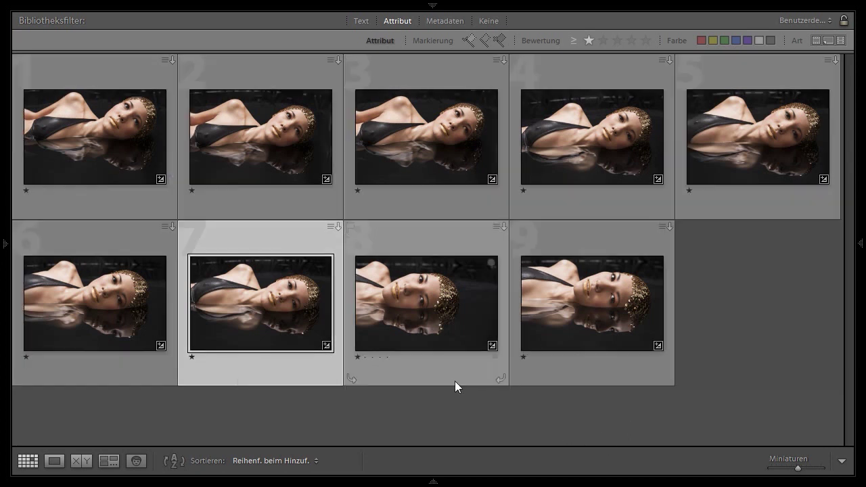
# Select three one-star photos, survey them, then compare two as Select and Candidate
pyautogui.keyDown('shift'); pyautogui.click(757, 156); pyautogui.keyUp('shift')
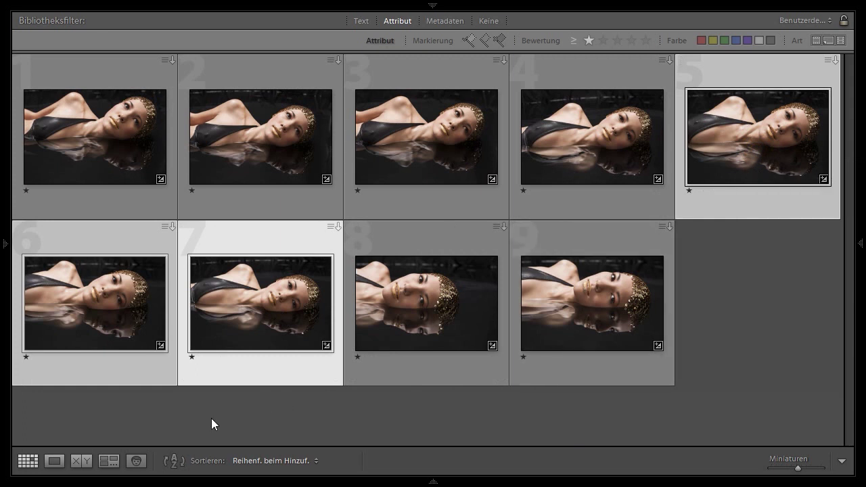
pyautogui.click(109, 461)
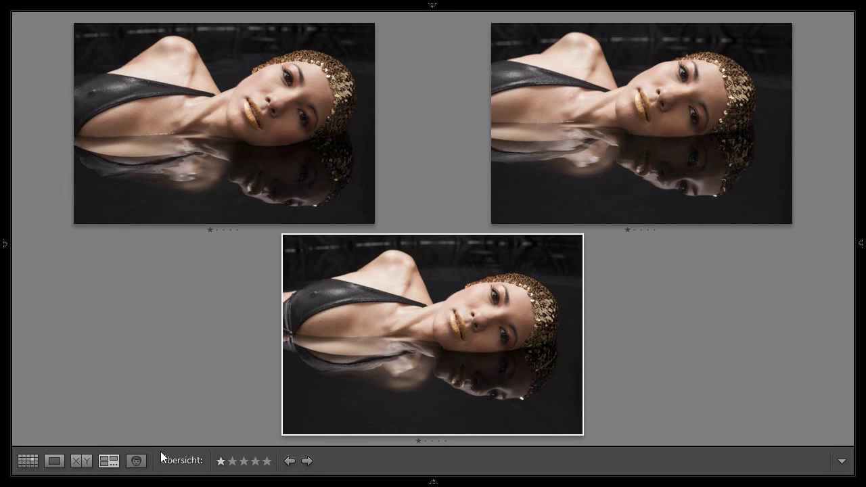
pyautogui.click(79, 458)
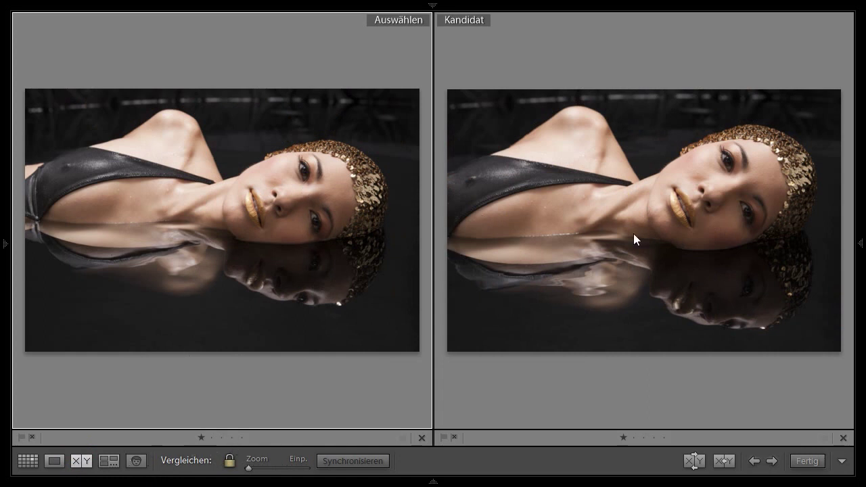
# Keep the filmstrip visible and cycle the Candidate photo with the arrow keys
pyautogui.click(432, 481)
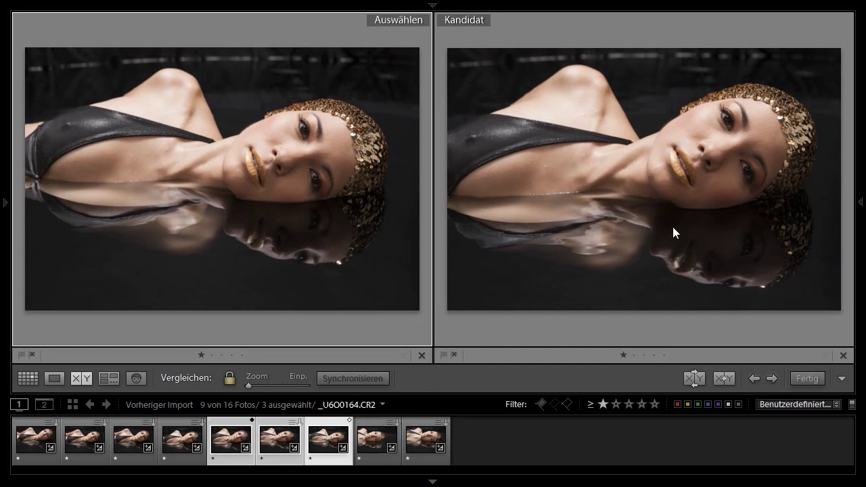
pyautogui.press('Right')
pyautogui.press('Left')
pyautogui.press('Right')
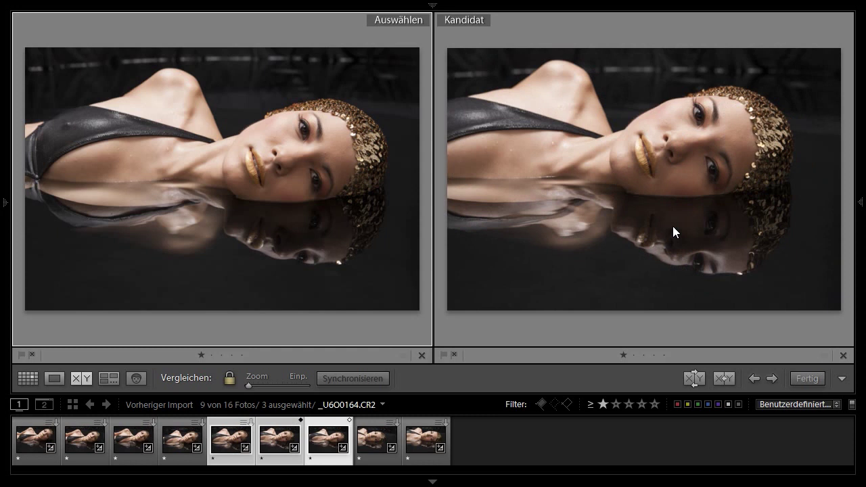
# Compare both photos at 1:1 across lips, nose, cheek and forehead, then fit again
pyautogui.click(256, 164)
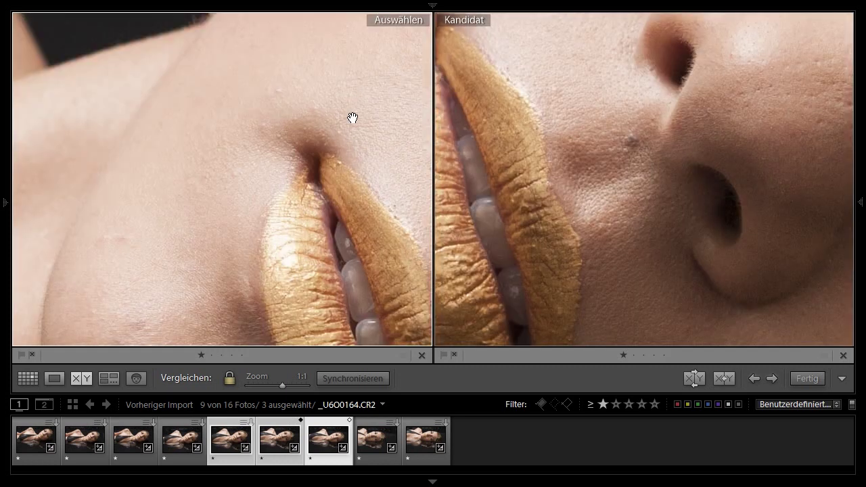
pyautogui.moveTo(375, 273)
pyautogui.mouseDown()
pyautogui.moveTo(329, 141)
pyautogui.moveTo(354, 58)
pyautogui.moveTo(325, 48)
pyautogui.moveTo(195, 178)
pyautogui.moveTo(203, 264)
pyautogui.mouseUp()
pyautogui.moveTo(250, 64)
pyautogui.mouseDown()
pyautogui.moveTo(278, 209)
pyautogui.moveTo(276, 193)
pyautogui.mouseUp()
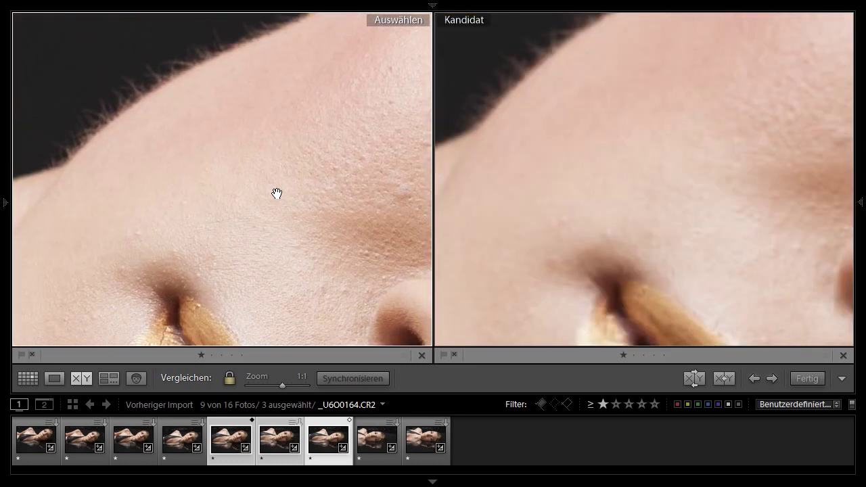
pyautogui.moveTo(290, 256); pyautogui.dragTo(243, 15)
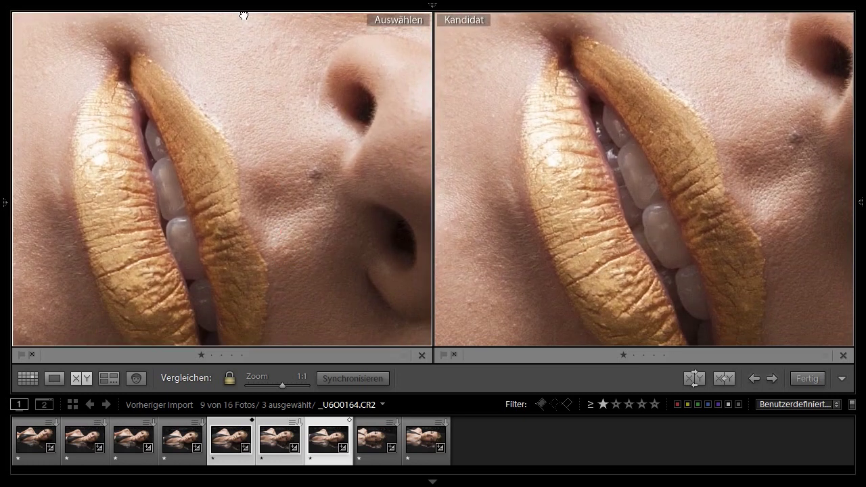
pyautogui.click(279, 182)
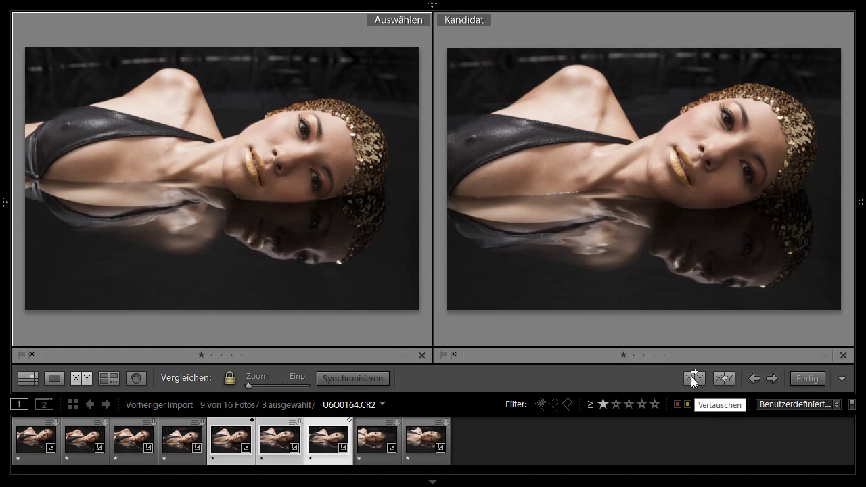
# Swap Select and Candidate, making the fourth photo Select and the ninth Candidate
pyautogui.click(696, 377)
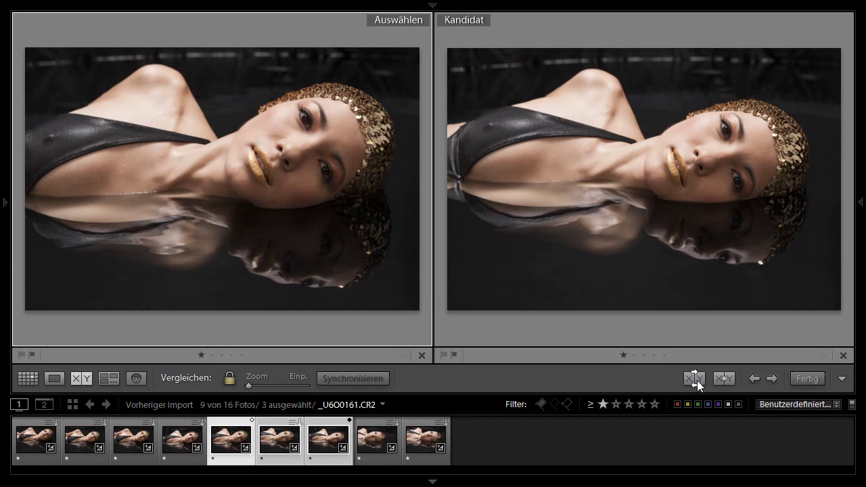
pyautogui.moveTo(182, 439)
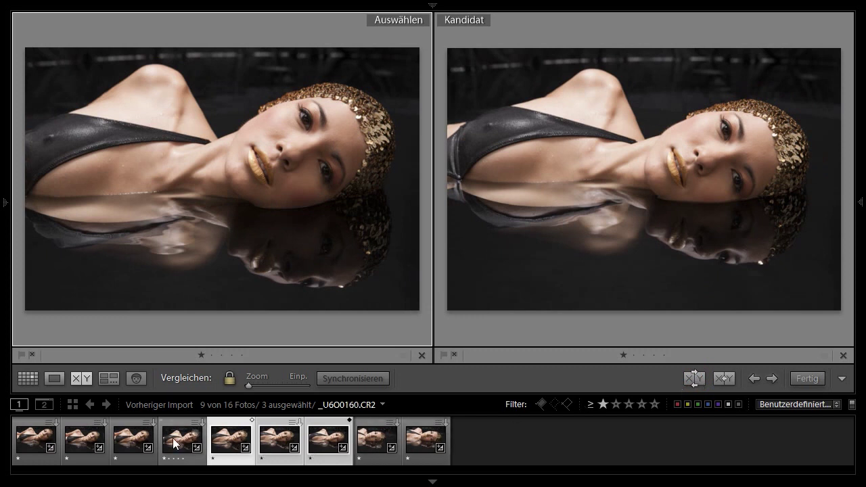
pyautogui.click(175, 443)
pyautogui.keyDown('ctrl'); pyautogui.click(234, 443); pyautogui.keyUp('ctrl')
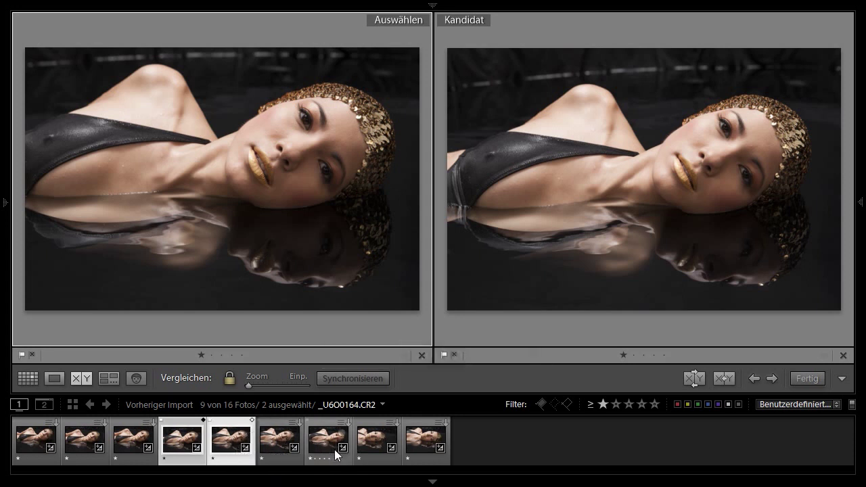
pyautogui.click(380, 446)
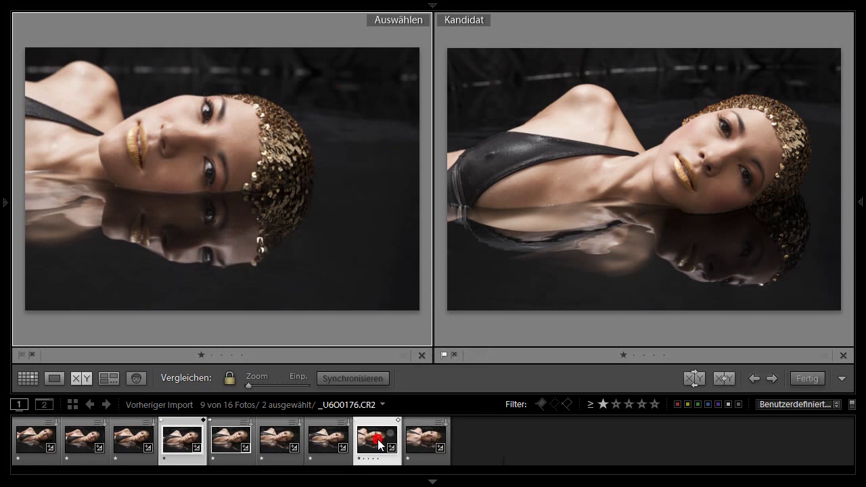
pyautogui.click(428, 445)
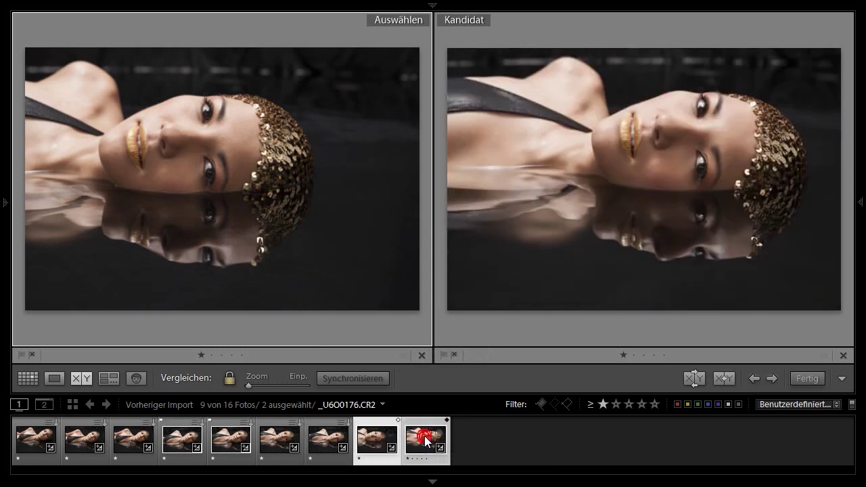
# Flag the ninth and eighth photos as picks, then select the first three photos
pyautogui.click(551, 434)
pyautogui.click(370, 438)
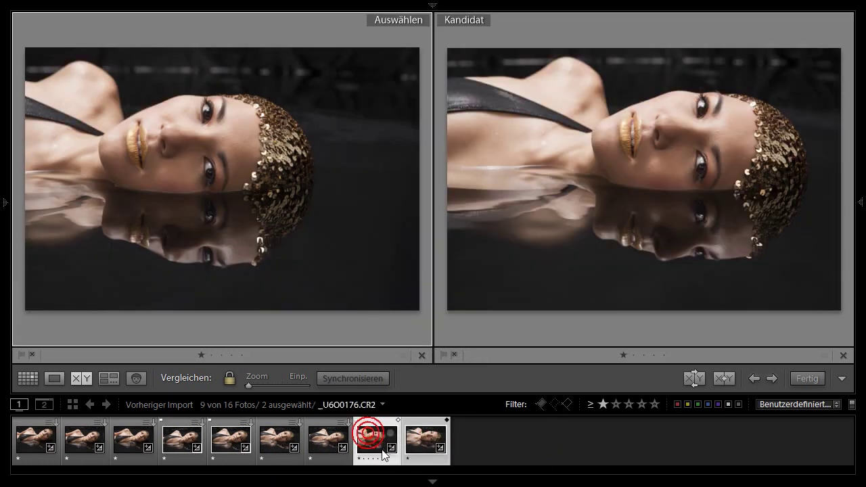
pyautogui.click(380, 455)
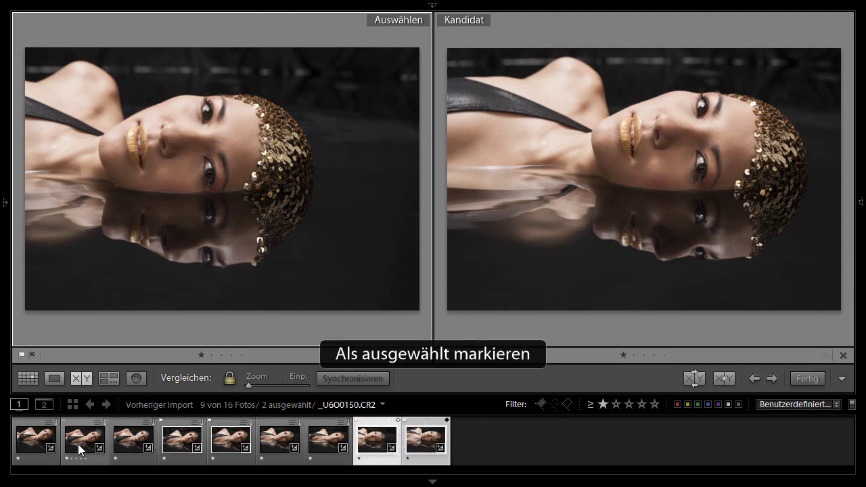
pyautogui.click(27, 441)
pyautogui.keyDown('shift'); pyautogui.click(139, 439); pyautogui.keyUp('shift')
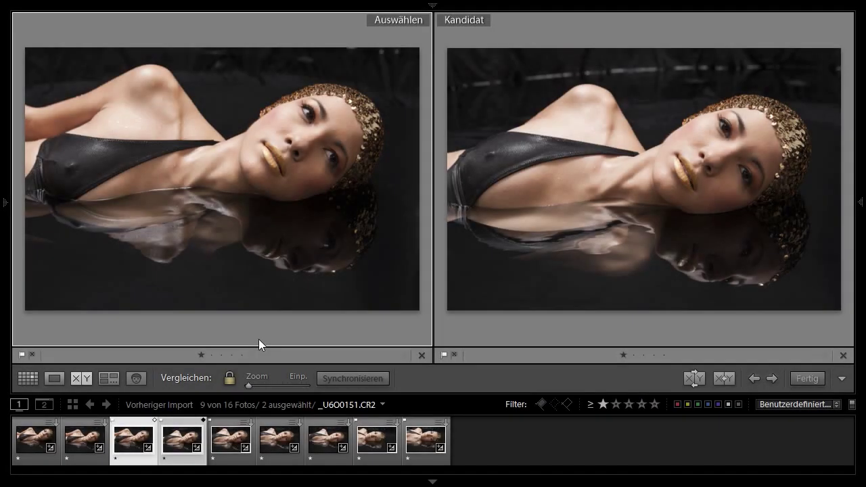
# Show only the flagged photos in Grid view and step through them in Loupe
pyautogui.press('g')
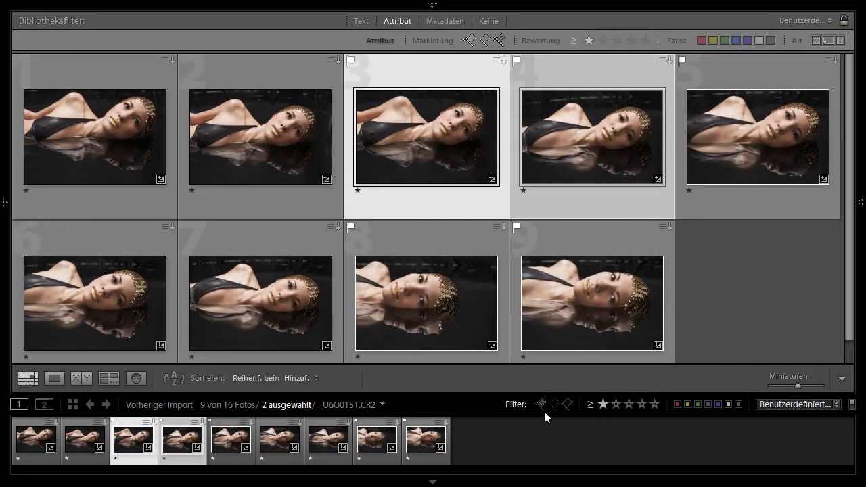
pyautogui.click(540, 404)
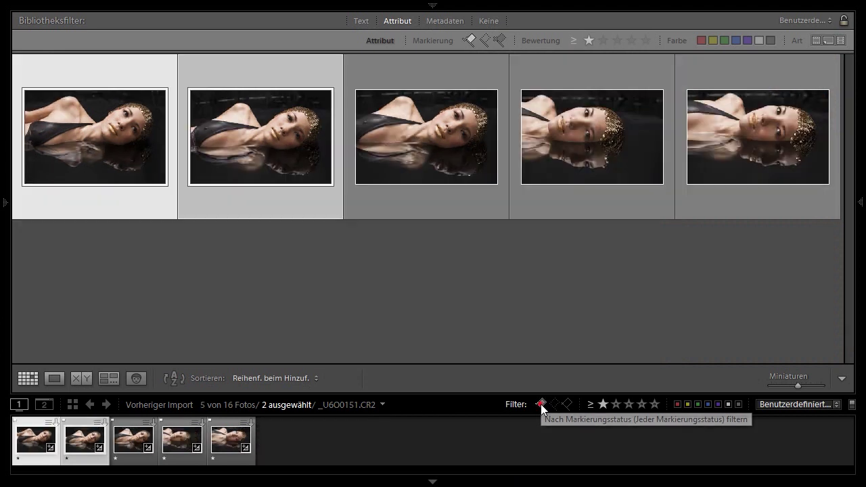
pyautogui.click(530, 243)
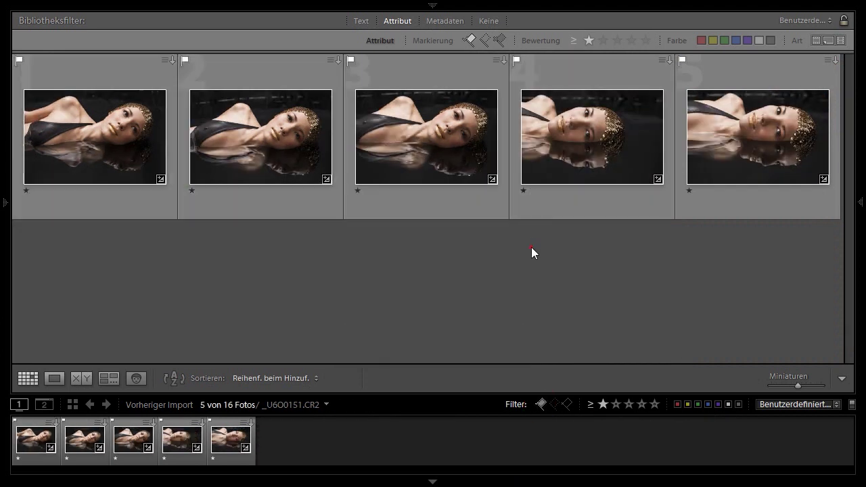
pyautogui.doubleClick(94, 136)
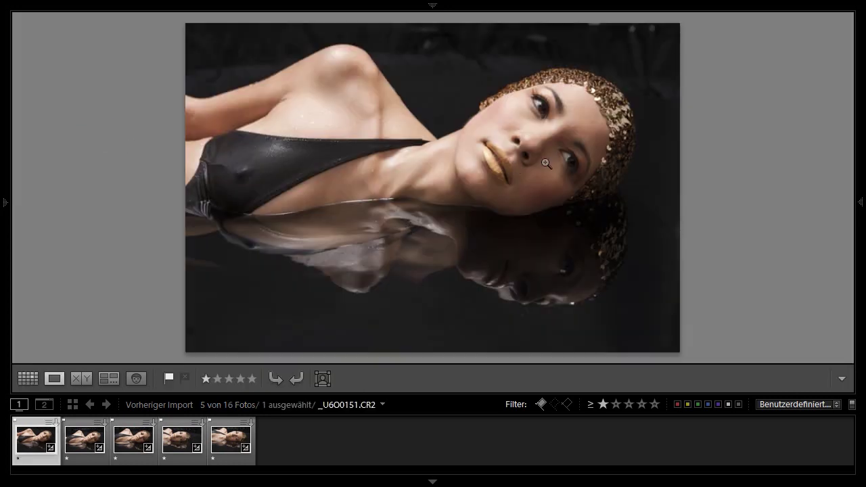
pyautogui.press('Right')
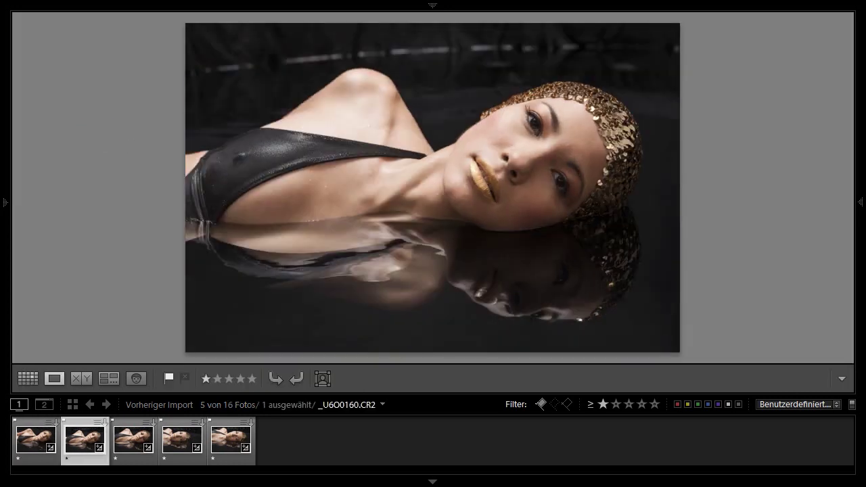
pyautogui.press('Right')
pyautogui.press('Right')
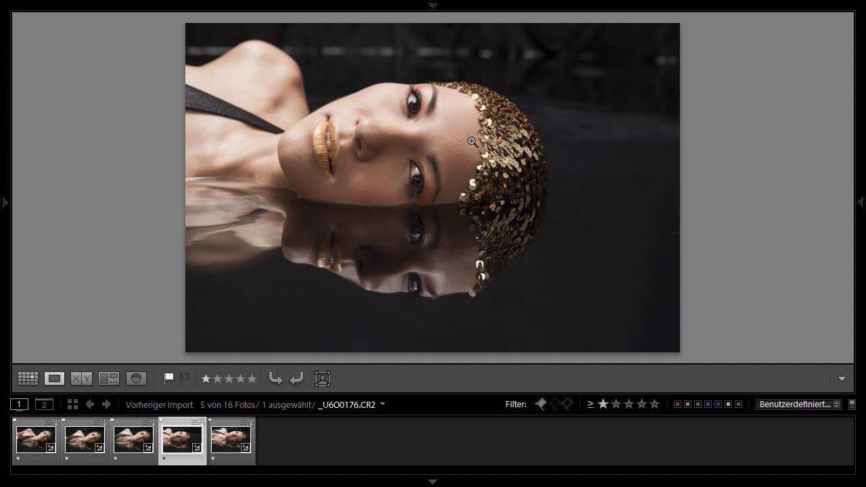
# Check the forehead, eye and cheek of _U6O0176.CR2 at 1:1, then open it in Develop
pyautogui.click(534, 239)
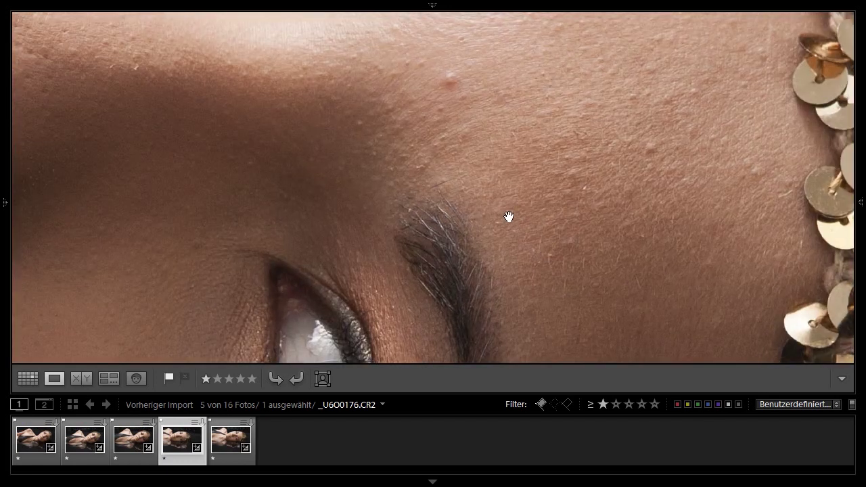
pyautogui.moveTo(411, 135); pyautogui.dragTo(596, 277)
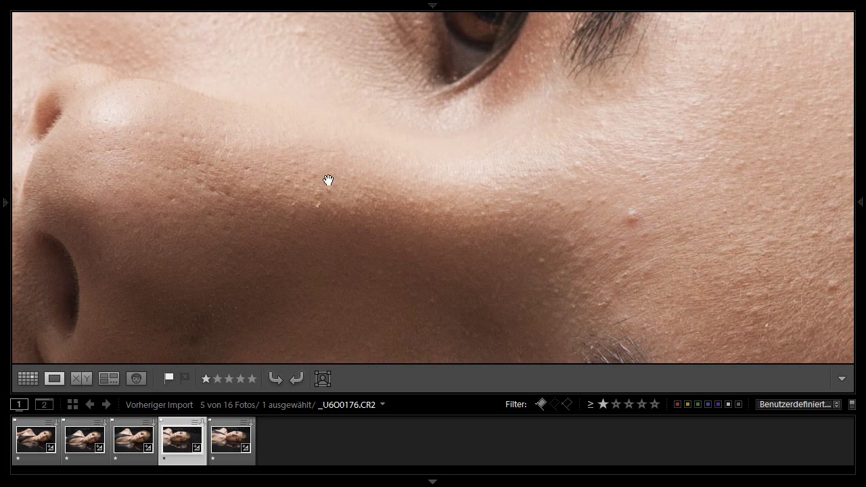
pyautogui.click(398, 246)
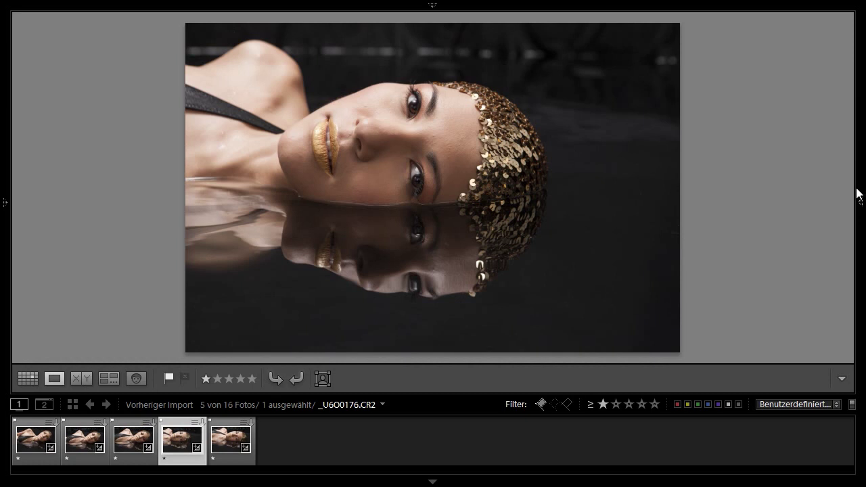
pyautogui.press('d')
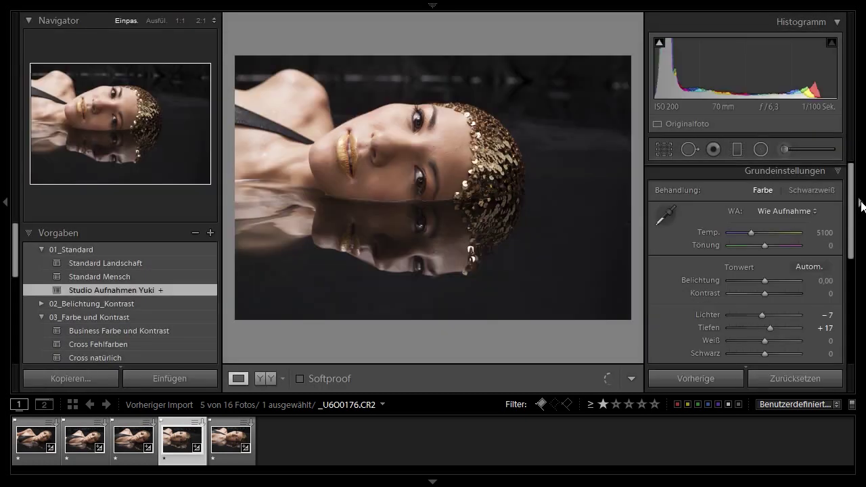
# Choose Spot Removal, hide the side panels and zoom in on the forehead
pyautogui.click(688, 149)
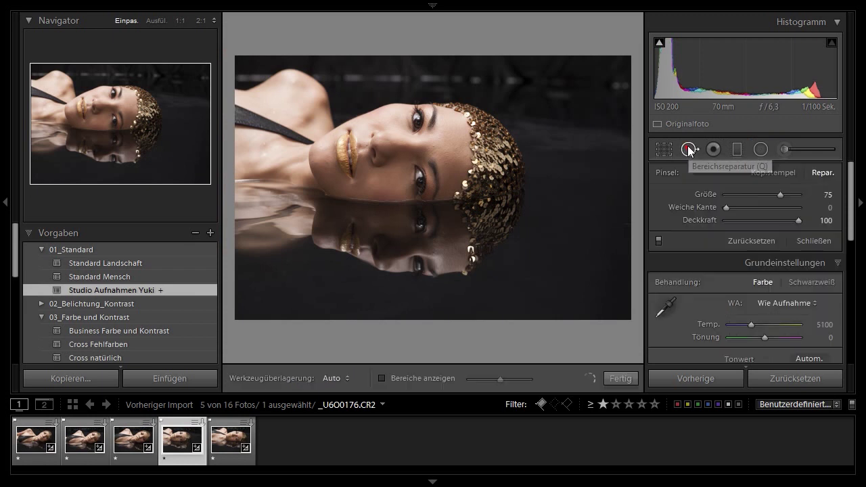
pyautogui.click(5, 203)
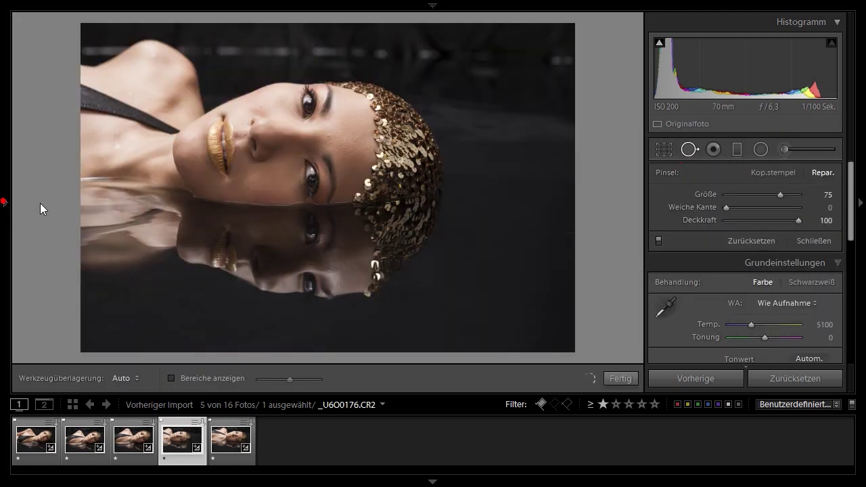
pyautogui.click(433, 481)
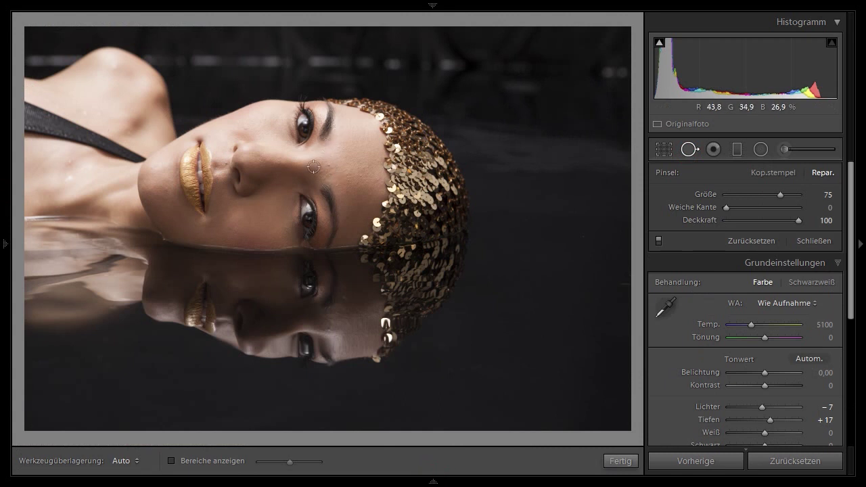
pyautogui.click(312, 167)
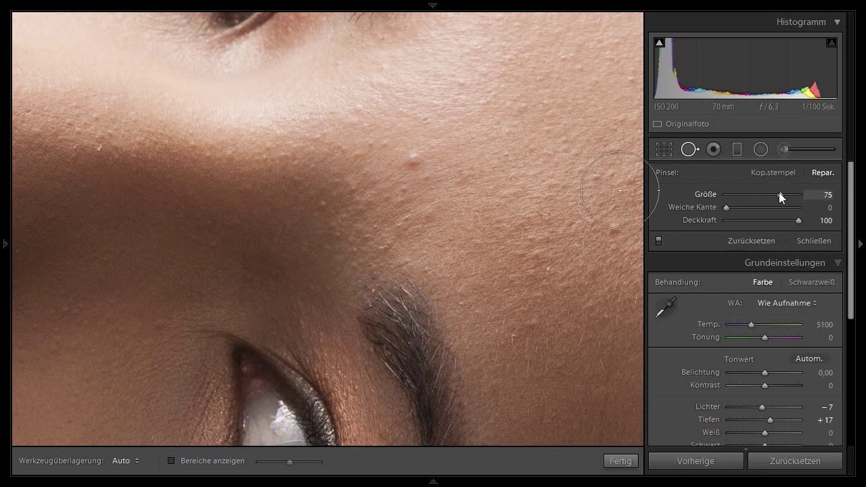
# Heal the main forehead blemish, redoing it once, and adjust the spot near the temple
pyautogui.press('alt')
pyautogui.click(417, 163)
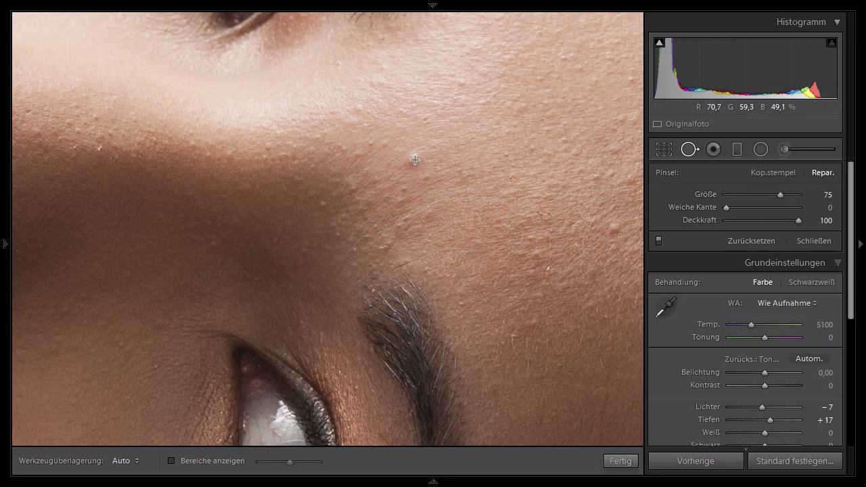
pyautogui.hotkey('ctrl', 'z')
pyautogui.click(416, 161)
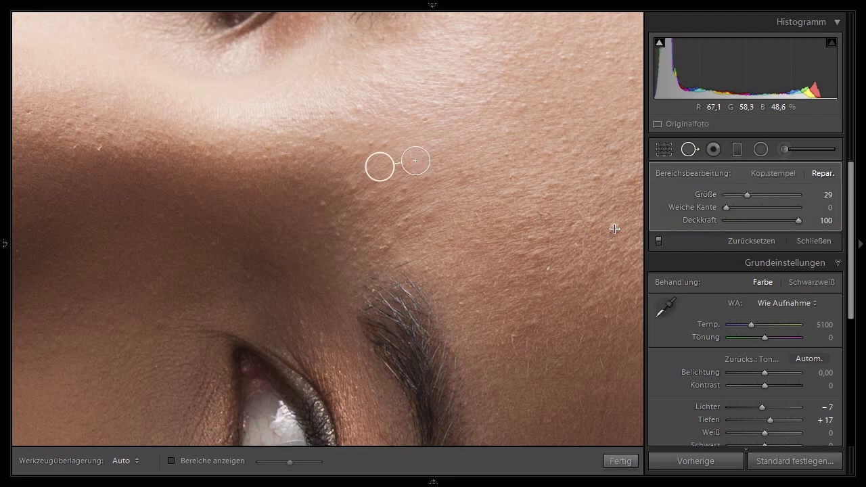
pyautogui.press('Escape')
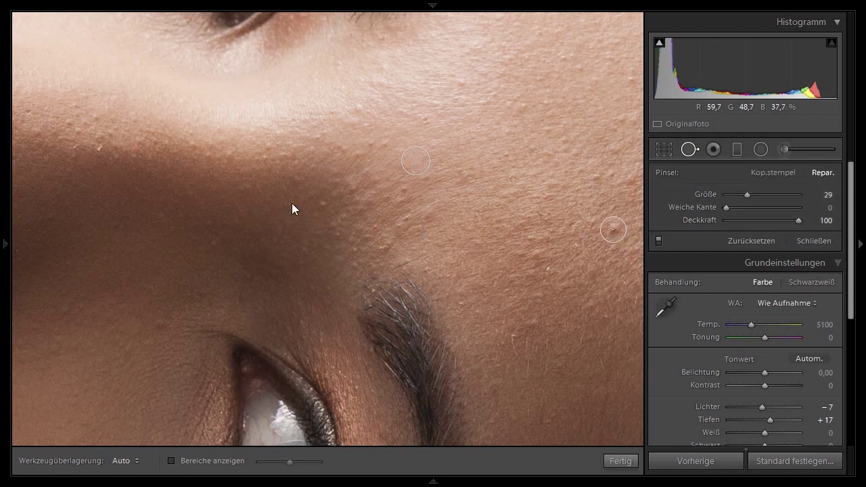
pyautogui.click(613, 230)
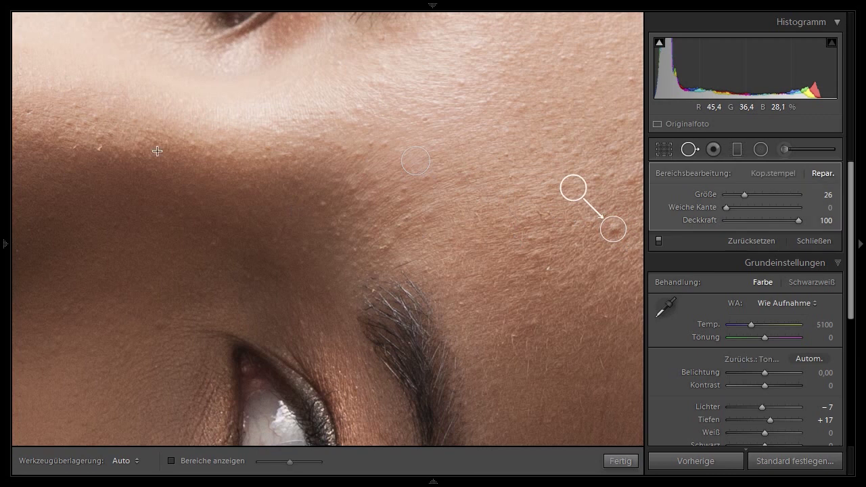
pyautogui.click(363, 109)
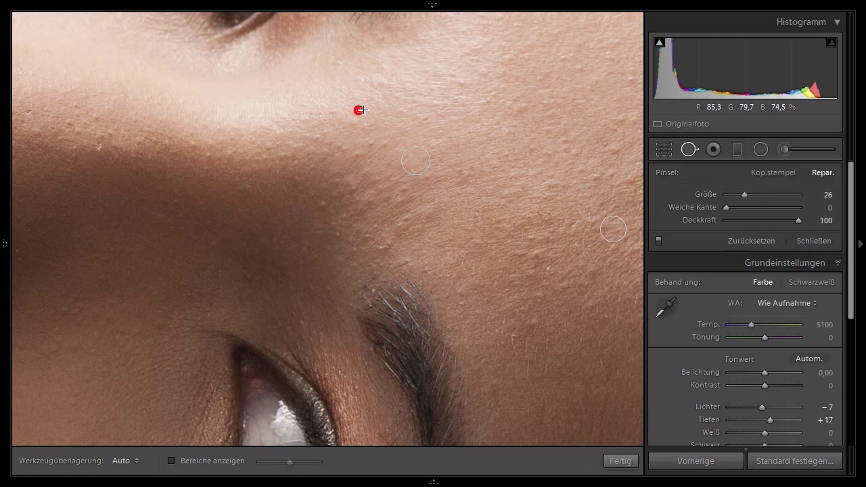
# Heal two more small blemishes higher on the forehead
pyautogui.click(369, 143)
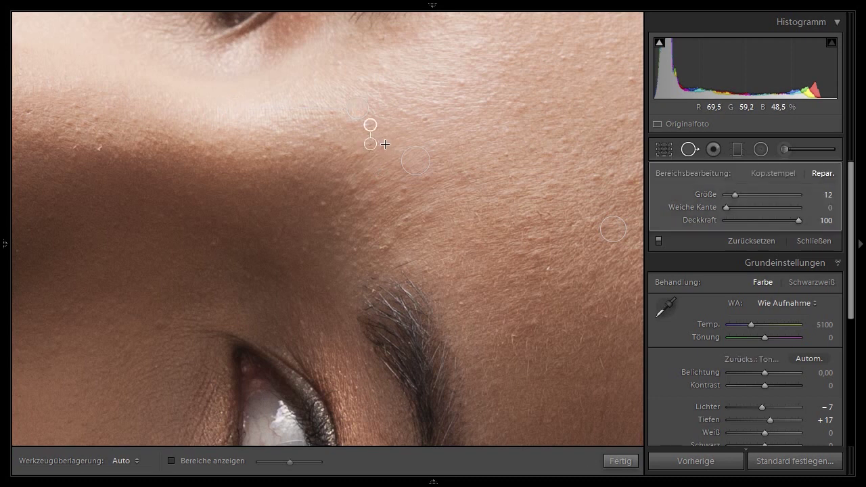
pyautogui.click(385, 144)
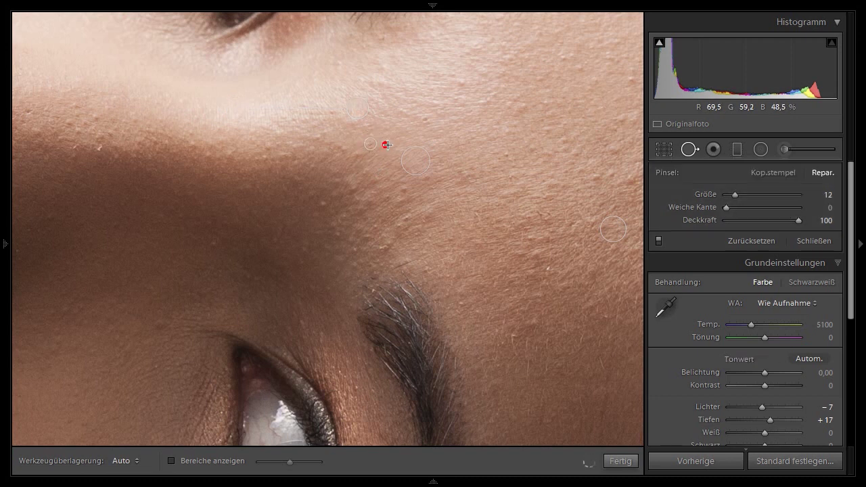
pyautogui.click(405, 188)
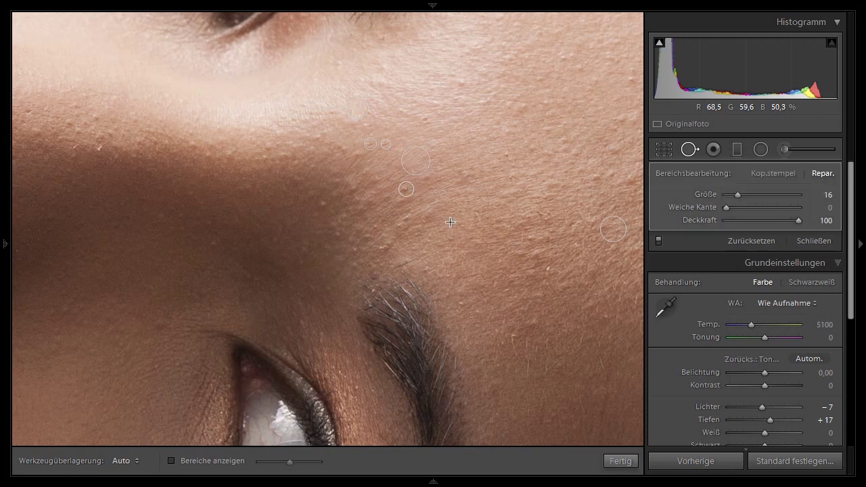
pyautogui.click(783, 149)
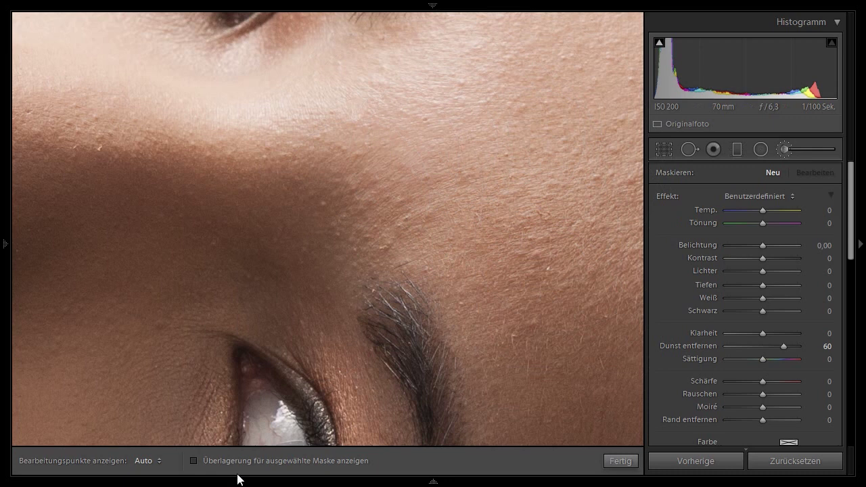
# Reset the brush effects so Dunst entfernen is 0, and lower Klarheit to -54
pyautogui.moveTo(337, 388); pyautogui.dragTo(341, 190)
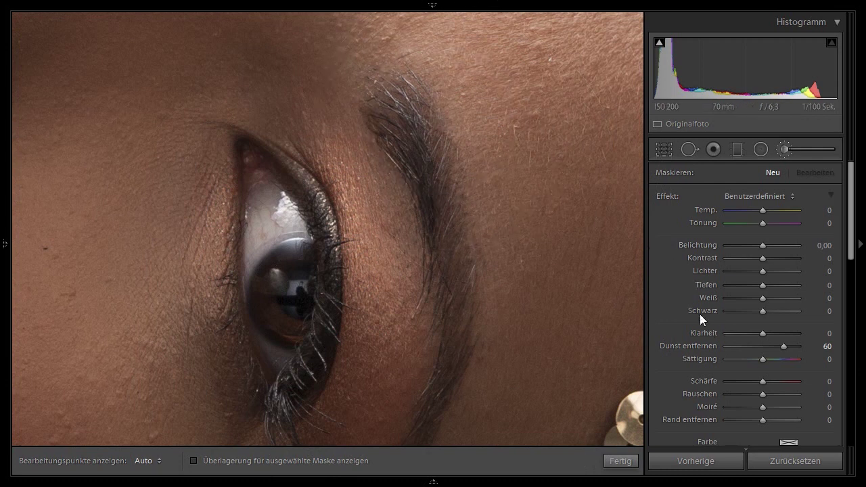
pyautogui.press('alt')
pyautogui.keyDown('alt'); pyautogui.click(671, 195); pyautogui.keyUp('alt')
pyautogui.moveTo(762, 332); pyautogui.dragTo(744, 334)
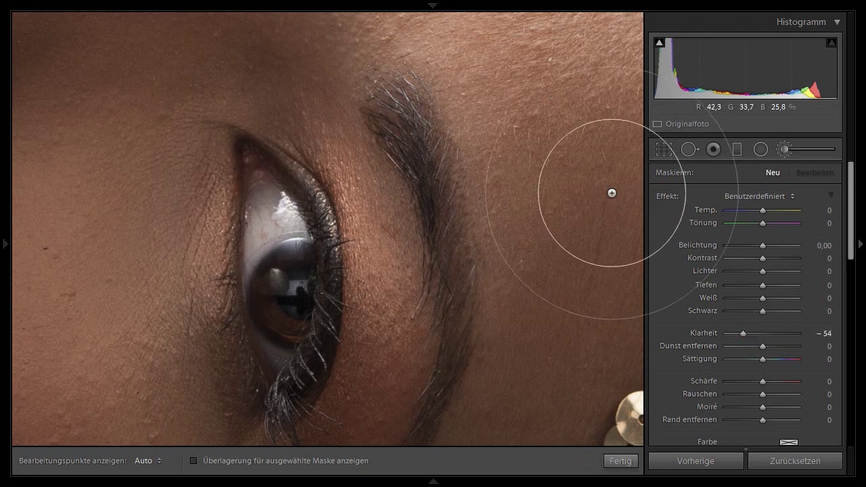
pyautogui.moveTo(850, 251); pyautogui.dragTo(852, 262)
# Set the brush size to 36,5 and lower the flow to 34
pyautogui.click(838, 21)
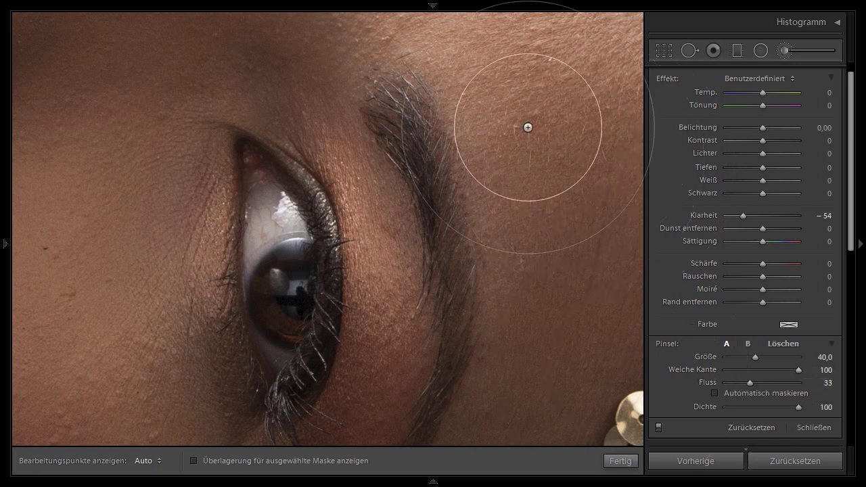
pyautogui.moveTo(754, 356); pyautogui.dragTo(752, 355)
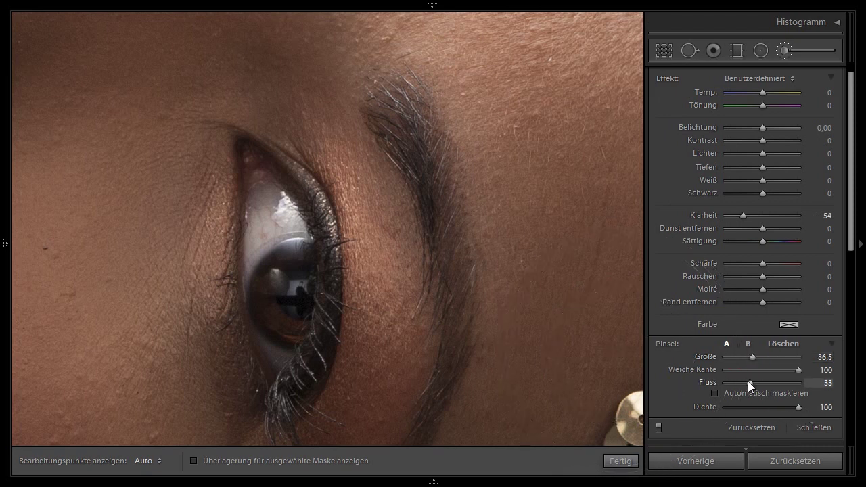
pyautogui.moveTo(747, 382); pyautogui.dragTo(746, 383)
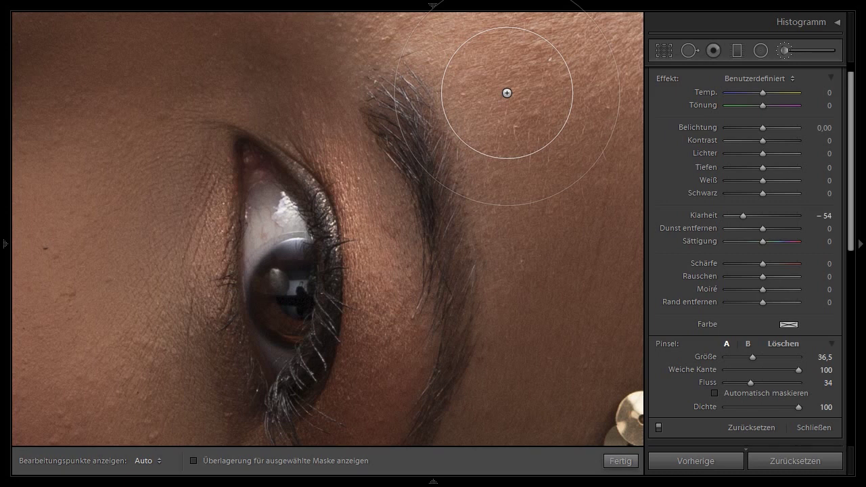
pyautogui.moveTo(4, 242)
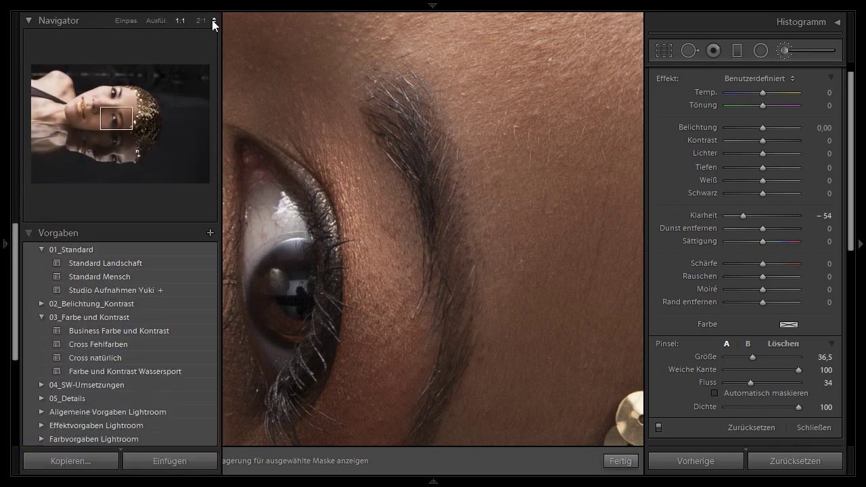
# Zoom to 1:3 via the Navigator and frame the face
pyautogui.click(214, 21)
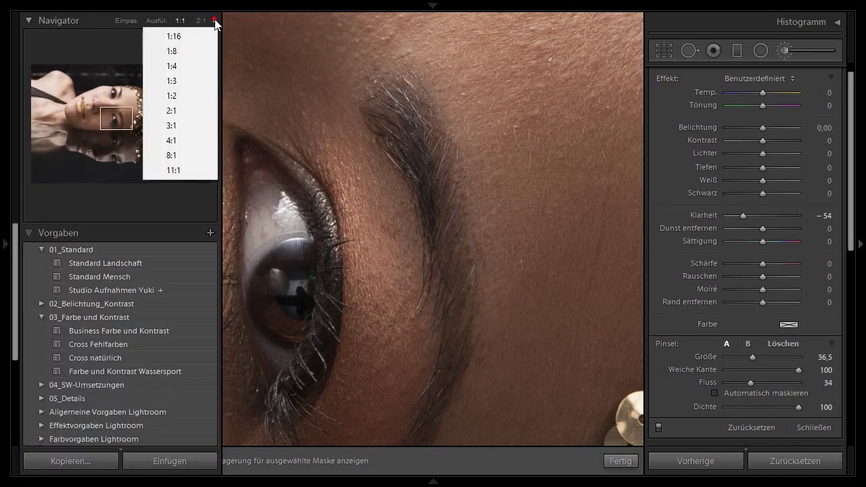
pyautogui.click(180, 81)
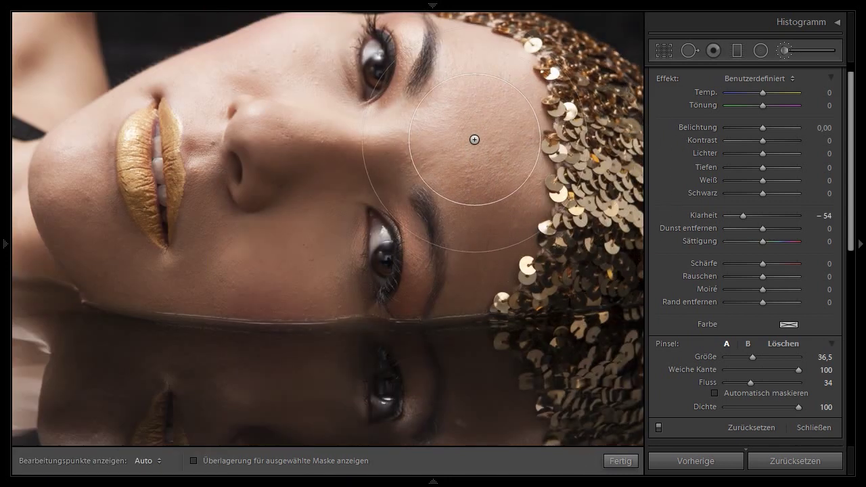
pyautogui.moveTo(462, 132); pyautogui.dragTo(460, 156)
pyautogui.moveTo(453, 173); pyautogui.dragTo(461, 175)
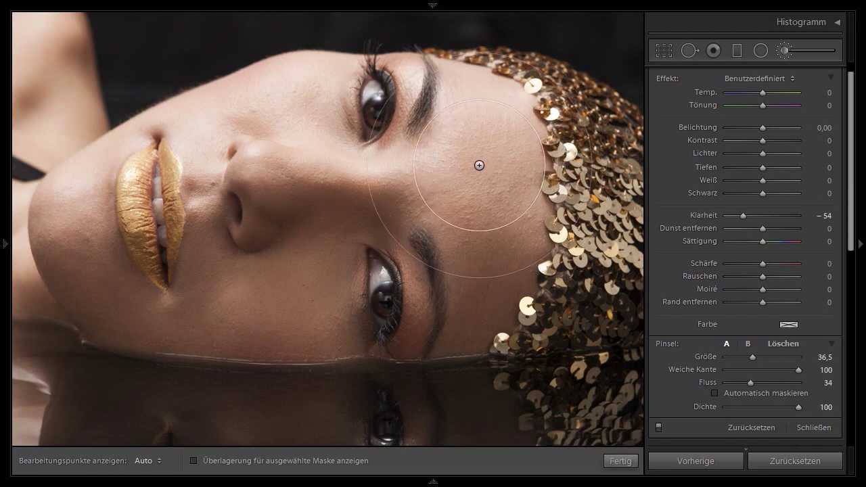
# Shrink the brush size to 12 and set edit pins to hidden
pyautogui.scroll(-3, 480, 167)
pyautogui.scroll(-2, 484, 172)
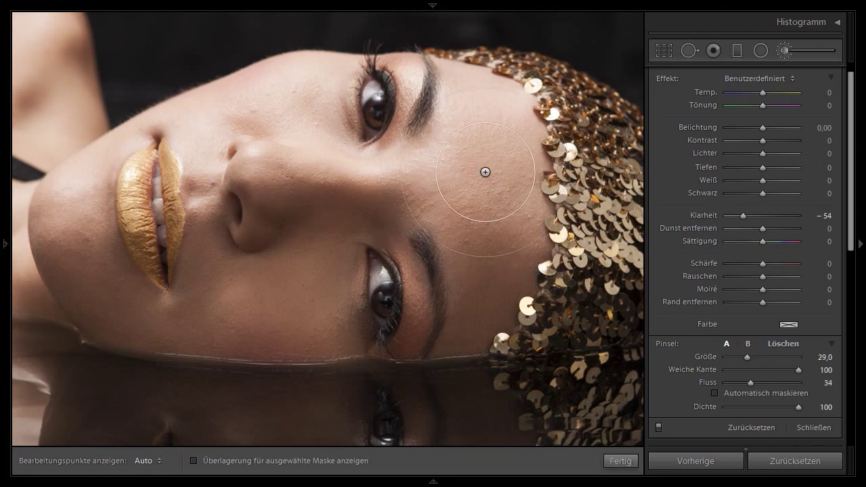
pyautogui.scroll(-5, 484, 170)
pyautogui.scroll(-1, 479, 163)
pyautogui.press('h')
pyautogui.scroll(1, 431, 178)
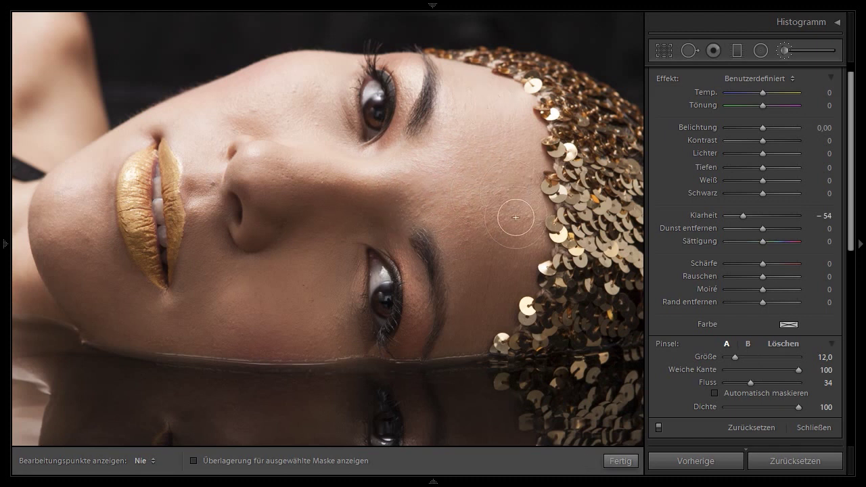
pyautogui.press('h')
pyautogui.press('h')
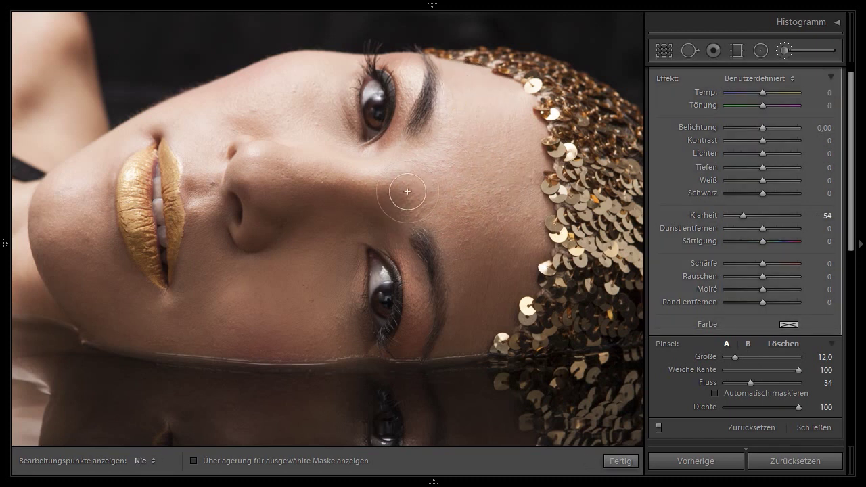
pyautogui.press('h')
pyautogui.press('h')
pyautogui.press('h')
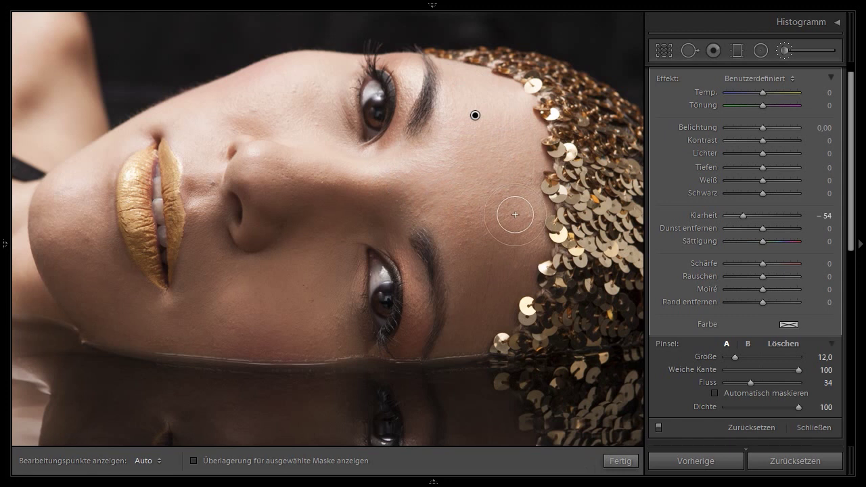
# Set the brush to Klarheit -100, Kontrast -22 and Schärfe -37
pyautogui.moveTo(741, 215)
pyautogui.mouseDown()
pyautogui.moveTo(716, 215)
pyautogui.moveTo(773, 224)
pyautogui.moveTo(694, 212)
pyautogui.mouseUp()
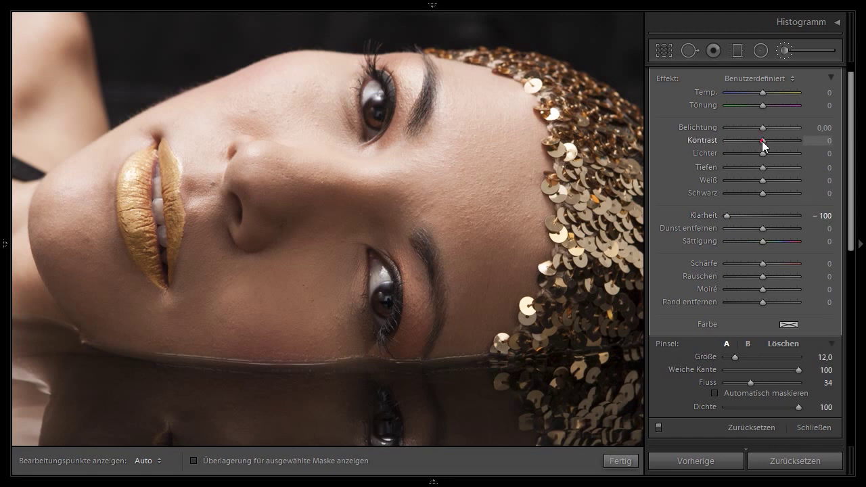
pyautogui.moveTo(761, 141); pyautogui.dragTo(753, 138)
pyautogui.moveTo(760, 263); pyautogui.dragTo(747, 260)
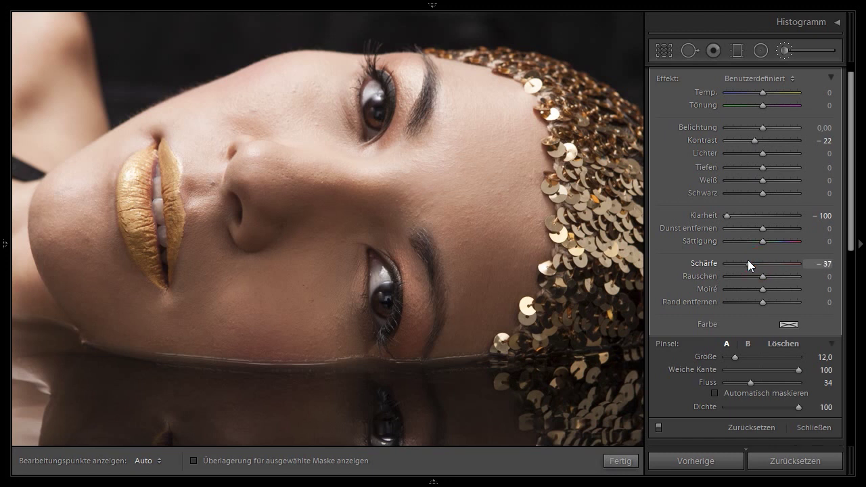
pyautogui.press('h')
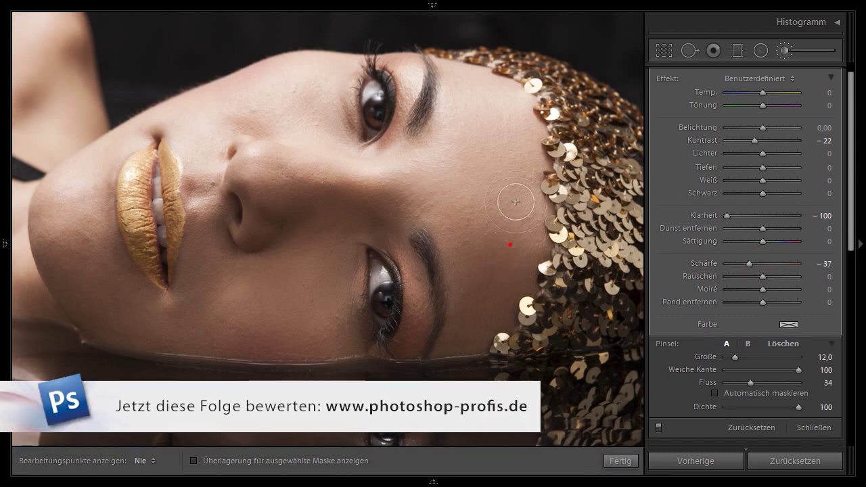
pyautogui.press('h')
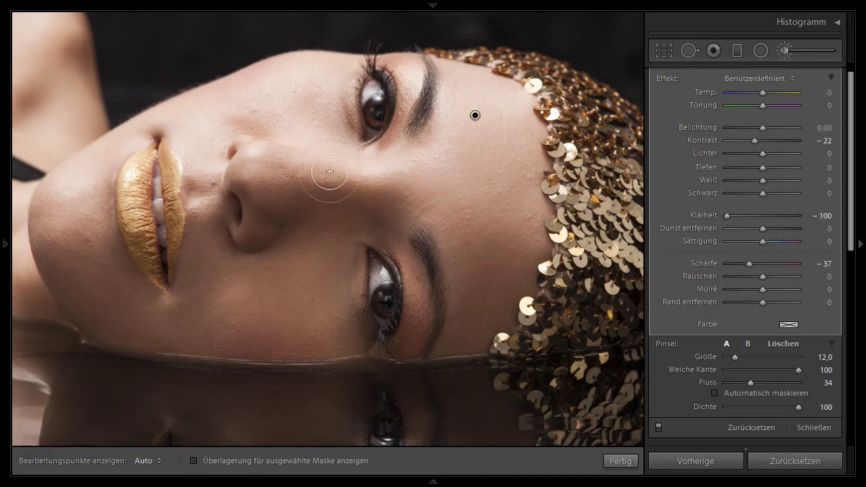
pyautogui.press('h')
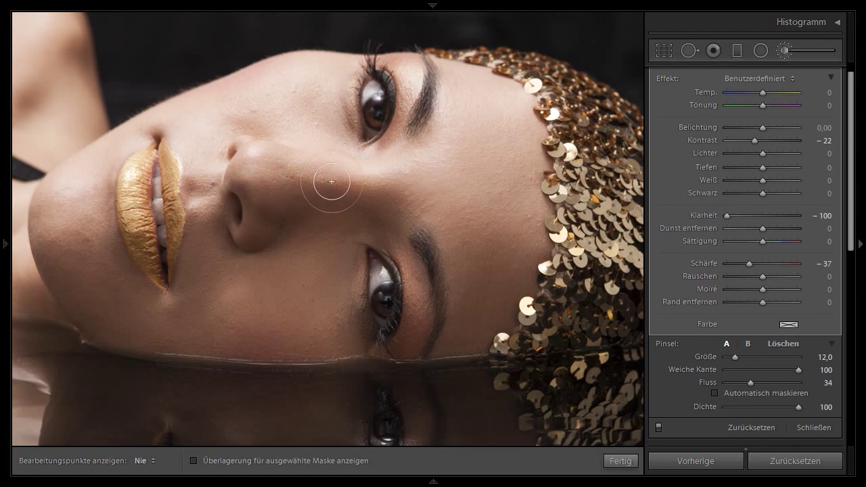
pyautogui.press('h')
# Paint softening onto the forehead, raise Tiefen to 54 and finish the brush adjustment
pyautogui.press('h')
pyautogui.click(302, 100)
pyautogui.press('h')
pyautogui.press('h')
pyautogui.press('h')
pyautogui.press('h')
pyautogui.click(276, 286)
pyautogui.press('h')
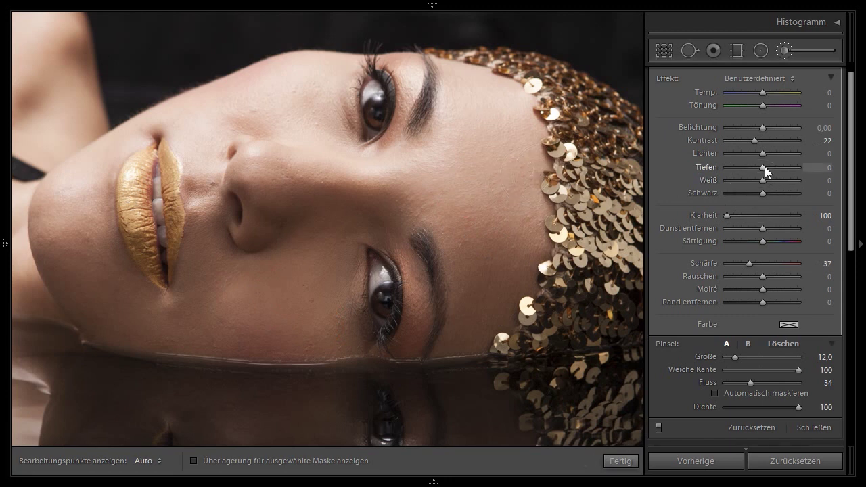
pyautogui.moveTo(765, 167)
pyautogui.mouseDown()
pyautogui.moveTo(801, 169)
pyautogui.moveTo(762, 167)
pyautogui.moveTo(779, 168)
pyautogui.mouseUp()
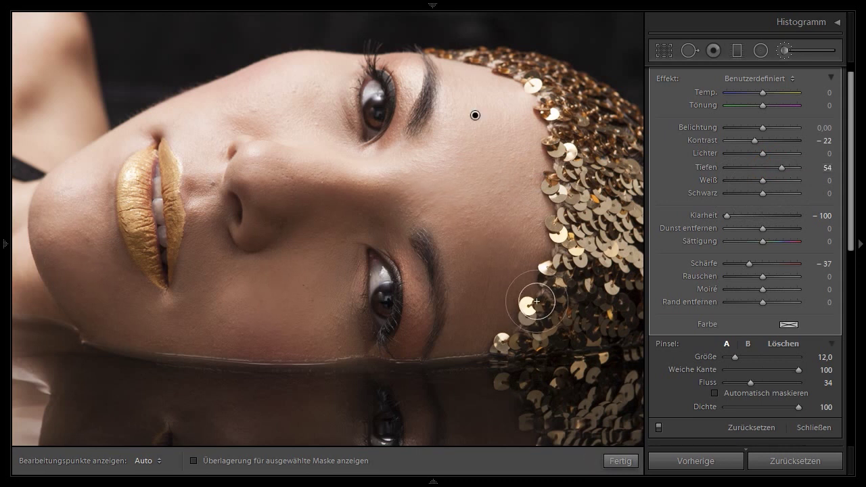
pyautogui.click(618, 461)
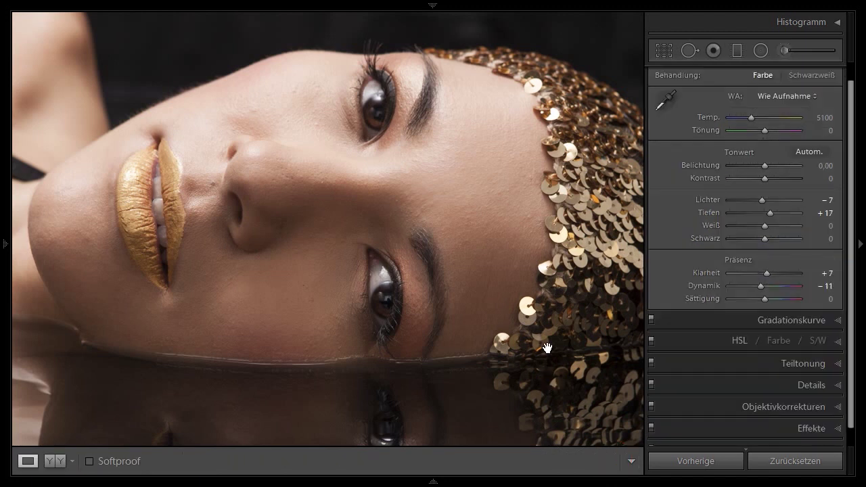
# Review before/after, then return to a single view with the whole portrait fitted
pyautogui.click(55, 461)
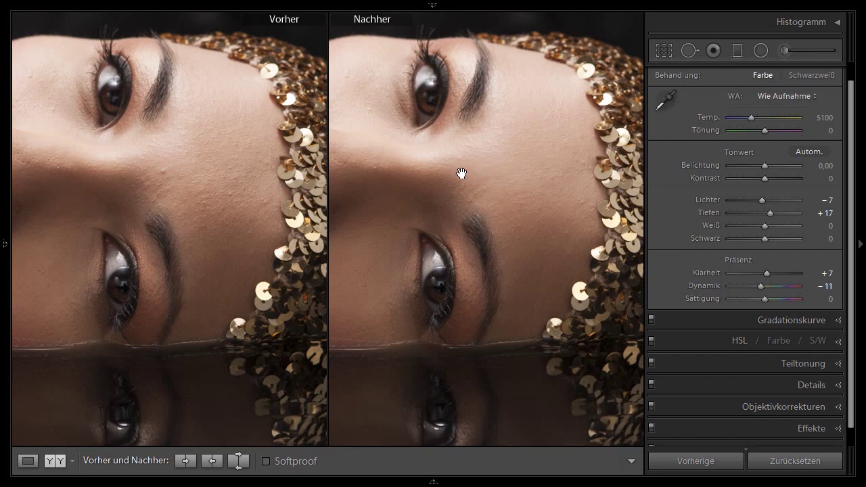
pyautogui.press('y')
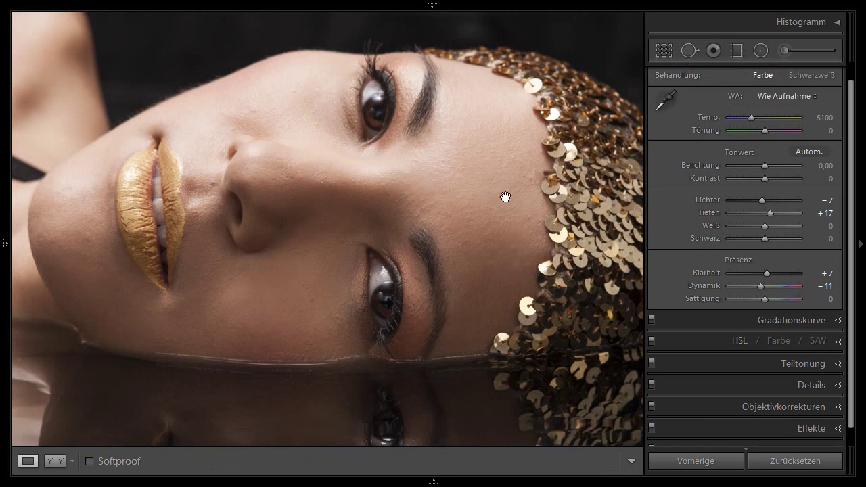
pyautogui.click(299, 290)
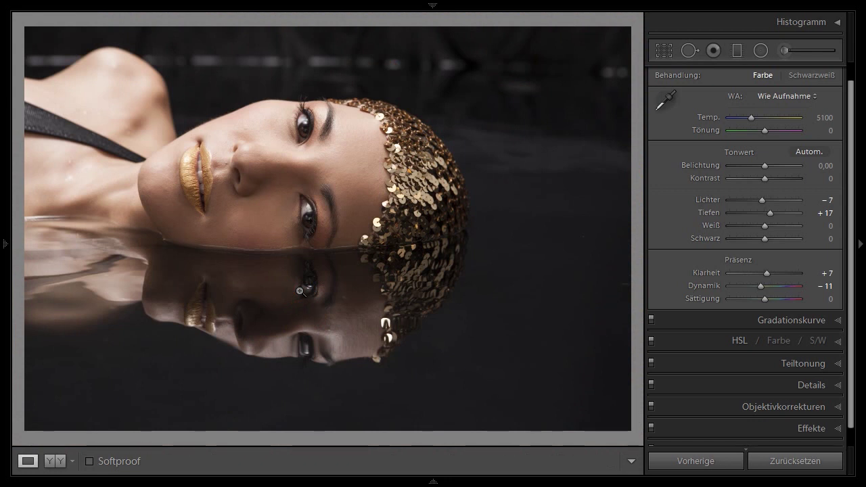
# Reopen the forehead skin-softening brush pin (Clarity −100, Contrast −22, Sharpness −37, Shadows +54) for editing
pyautogui.click(784, 49)
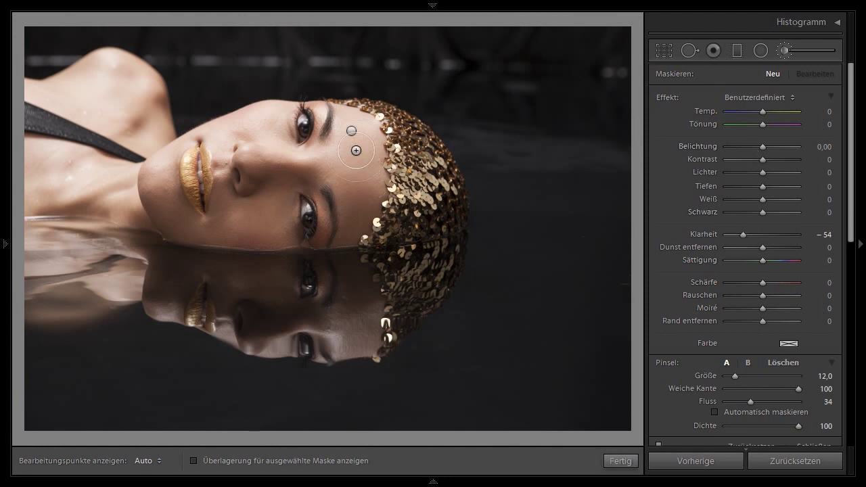
pyautogui.click(350, 129)
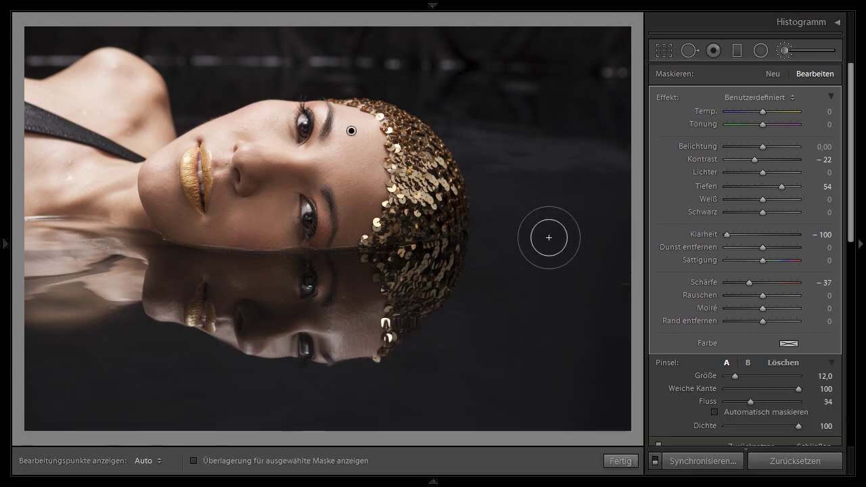
# Synchronise only the Pinsel local adjustments to the other selected flagged portraits
pyautogui.click(697, 462)
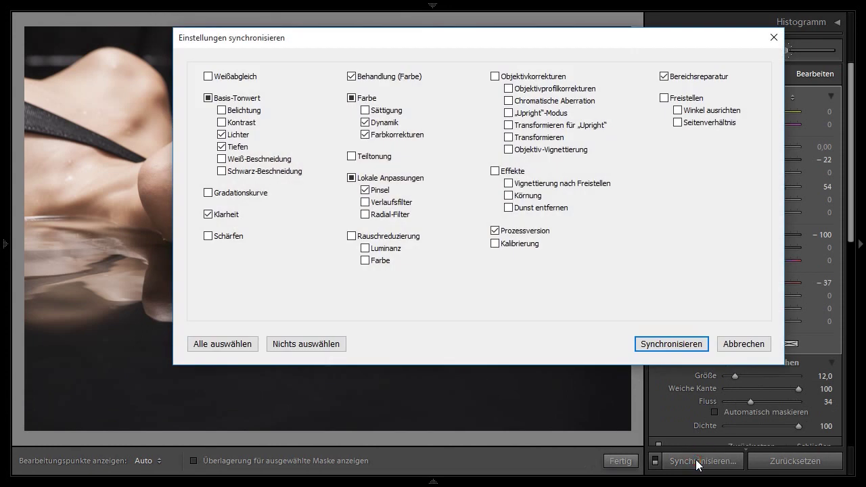
pyautogui.click(298, 343)
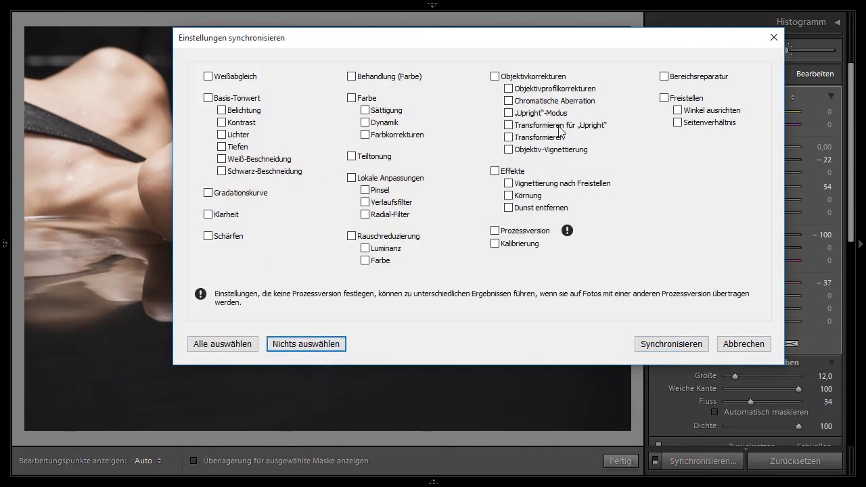
pyautogui.click(364, 190)
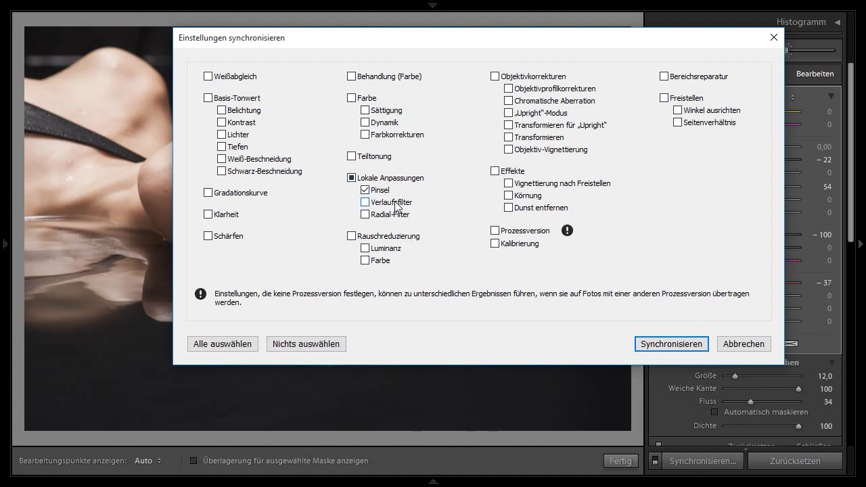
pyautogui.click(673, 347)
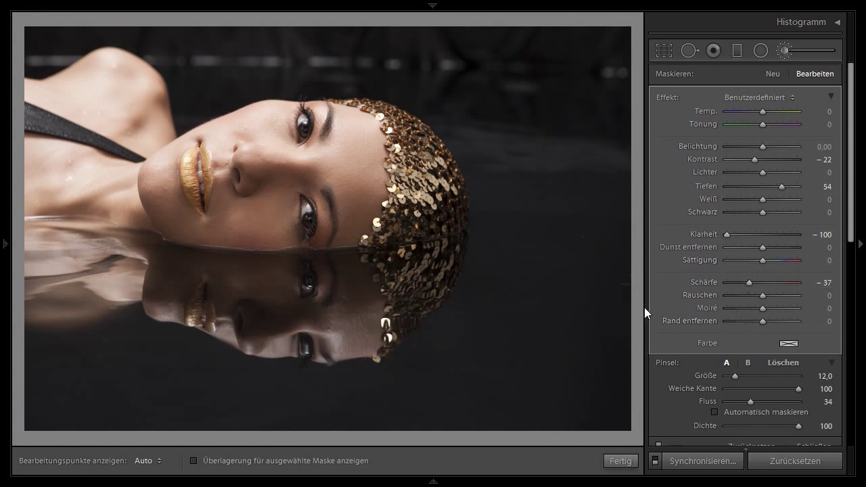
pyautogui.moveTo(433, 482)
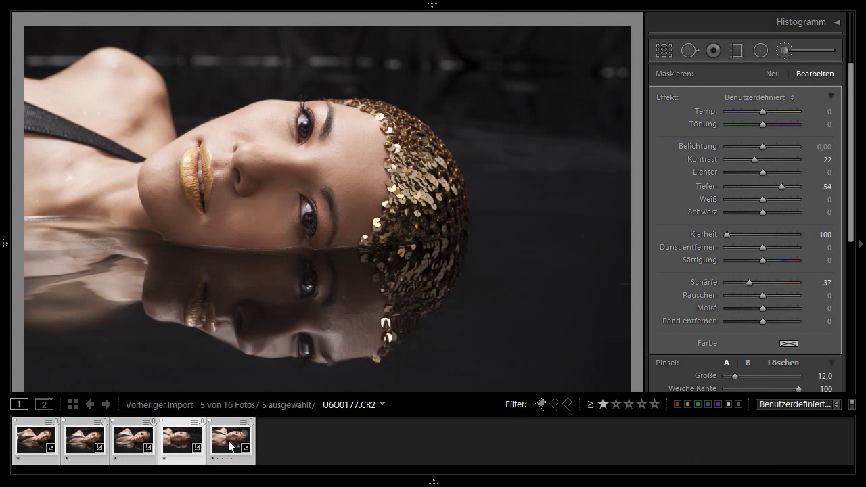
# On portrait _U6O0177, show the red mask overlay and switch the brush to Löschen
pyautogui.click(226, 443)
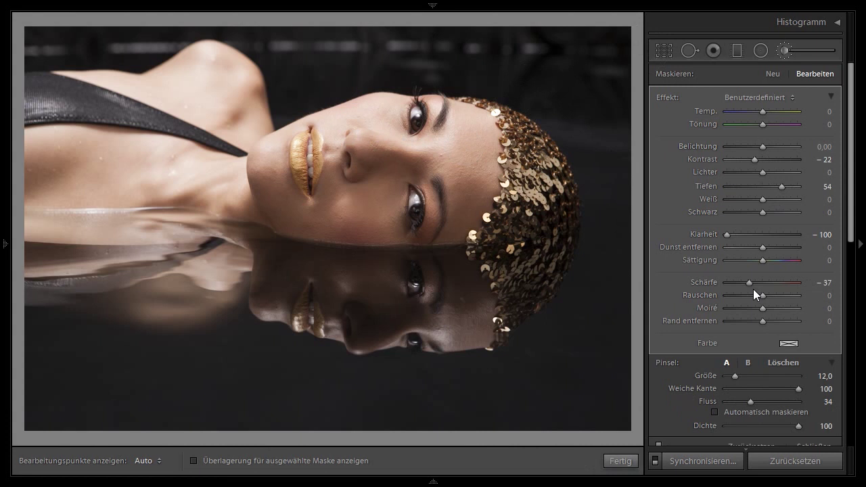
pyautogui.click(194, 461)
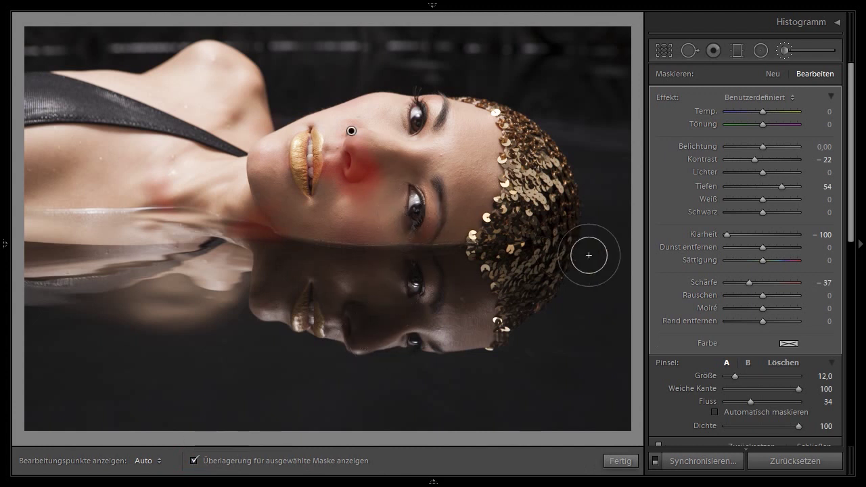
pyautogui.moveTo(850, 227); pyautogui.dragTo(854, 273)
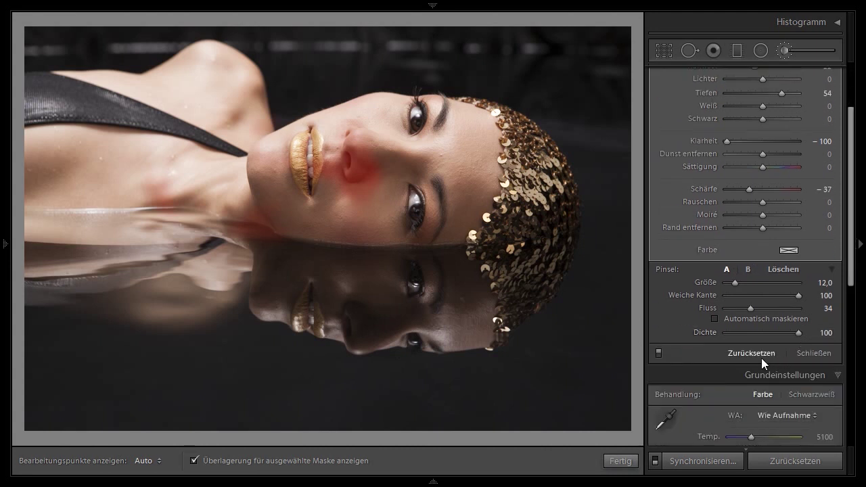
pyautogui.click(780, 269)
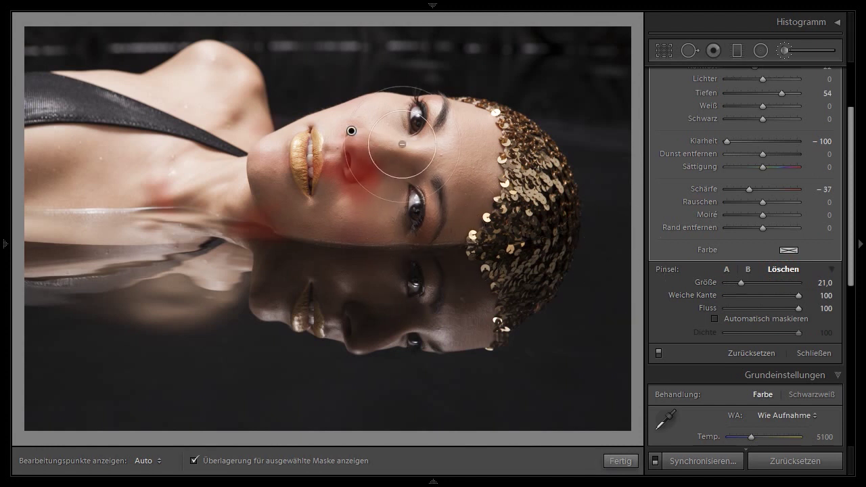
pyautogui.press('h')
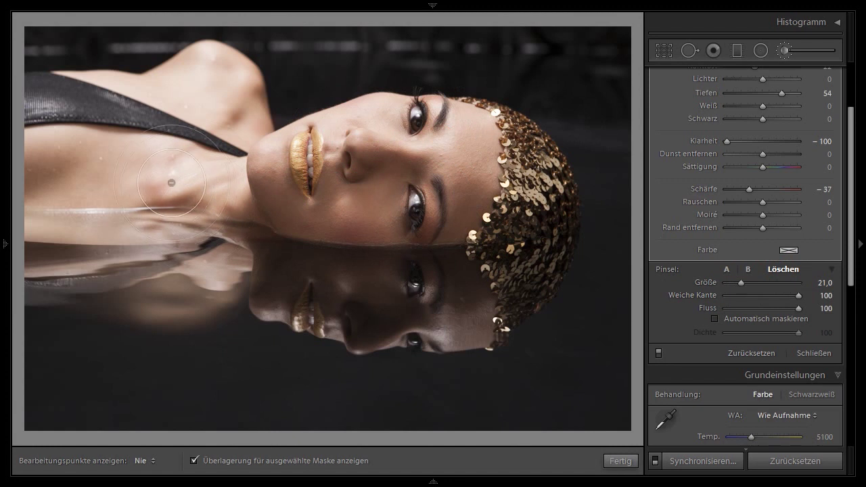
pyautogui.press('h')
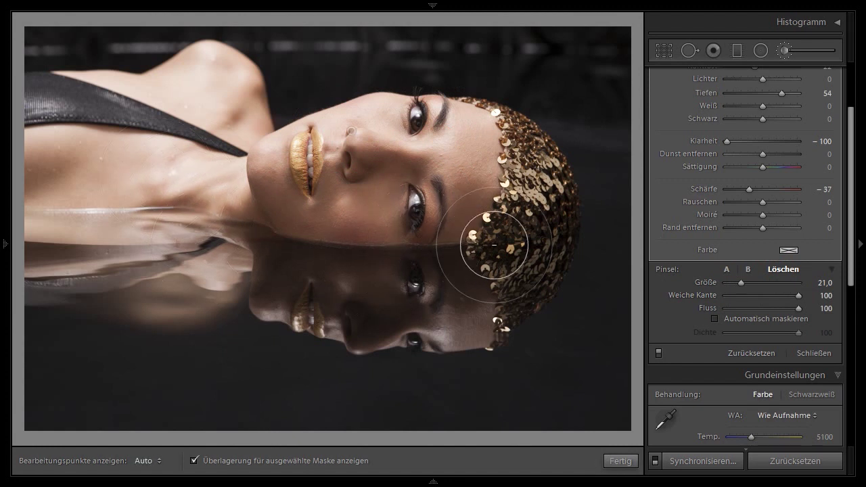
# Repaint the brush mask onto the forehead, then turn off the red overlay
pyautogui.click(725, 269)
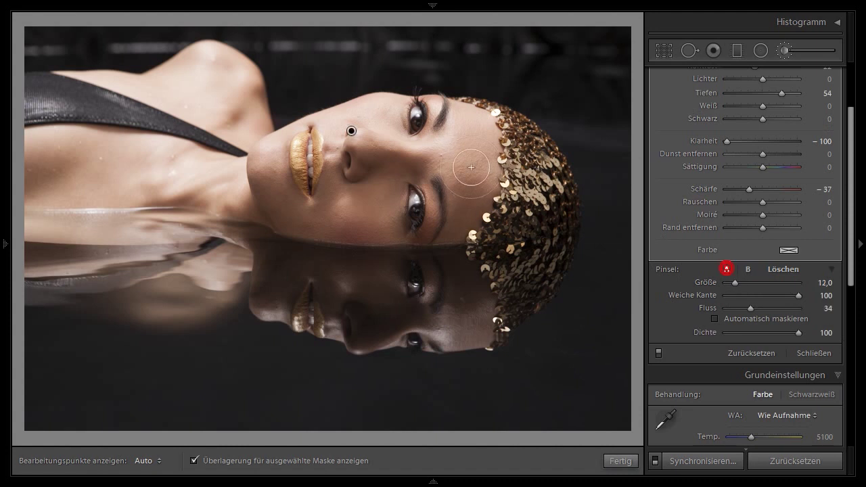
pyautogui.press('h')
pyautogui.click(431, 156)
pyautogui.press('h')
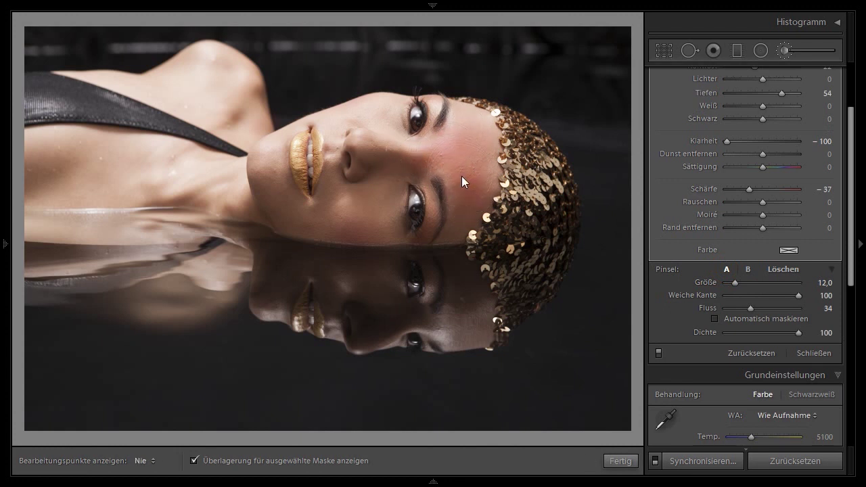
pyautogui.click(195, 460)
# Zoom in, extend the mask between the eyes, and zoom back out
pyautogui.moveTo(436, 157)
pyautogui.click(420, 173)
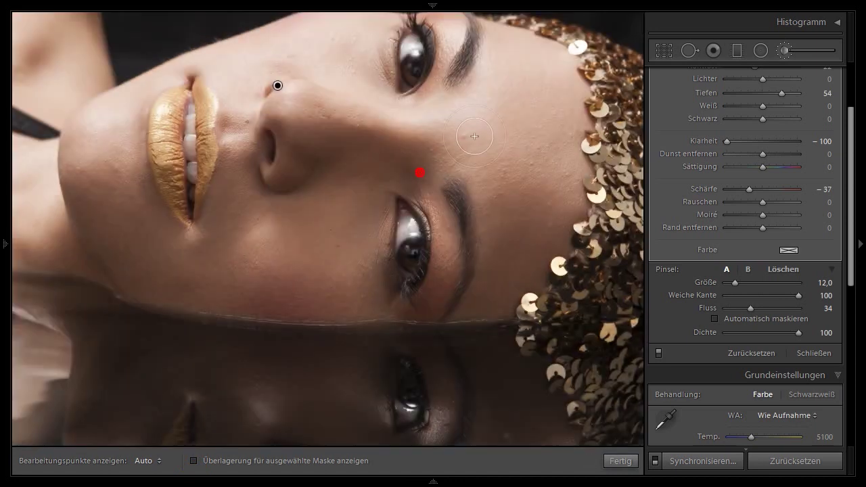
pyautogui.press('h')
pyautogui.click(464, 140)
pyautogui.press('h')
pyautogui.click(467, 127)
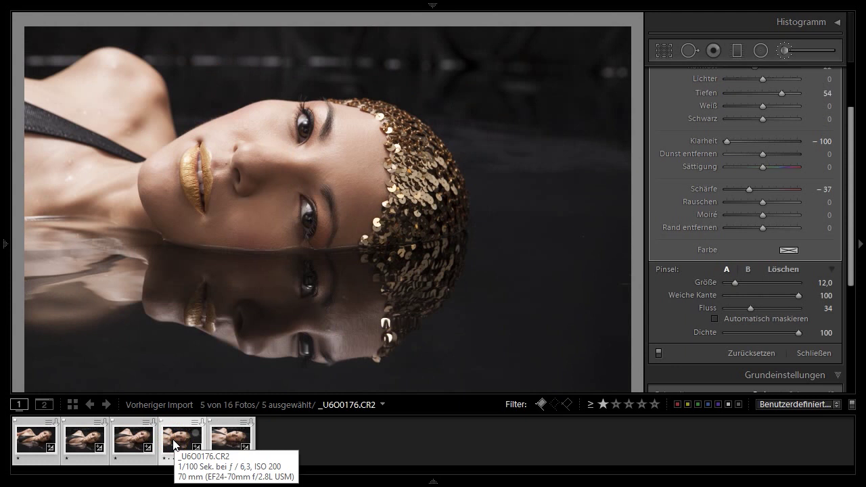
# Deselect all photos and select only portrait _U6O0177 in the filmstrip
pyautogui.click(328, 450)
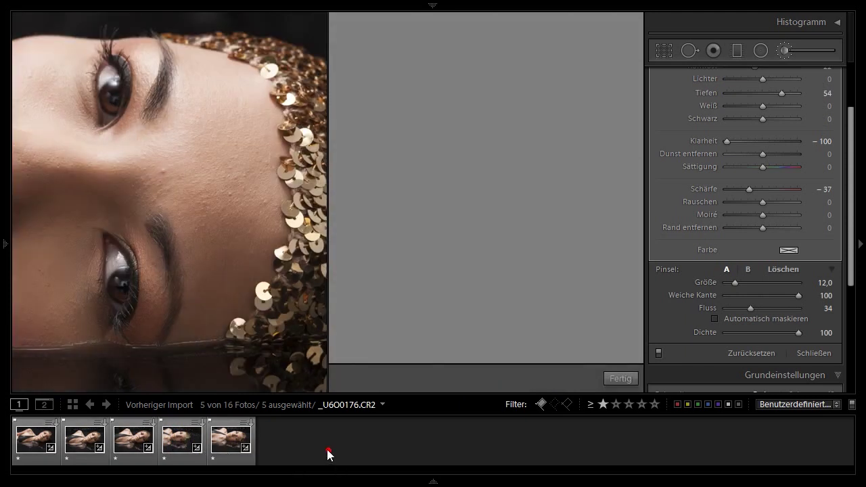
pyautogui.click(226, 443)
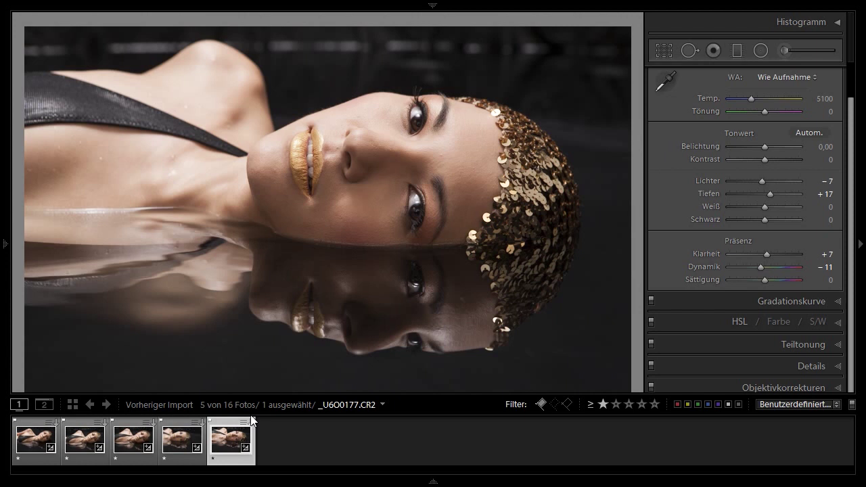
pyautogui.moveTo(180, 6)
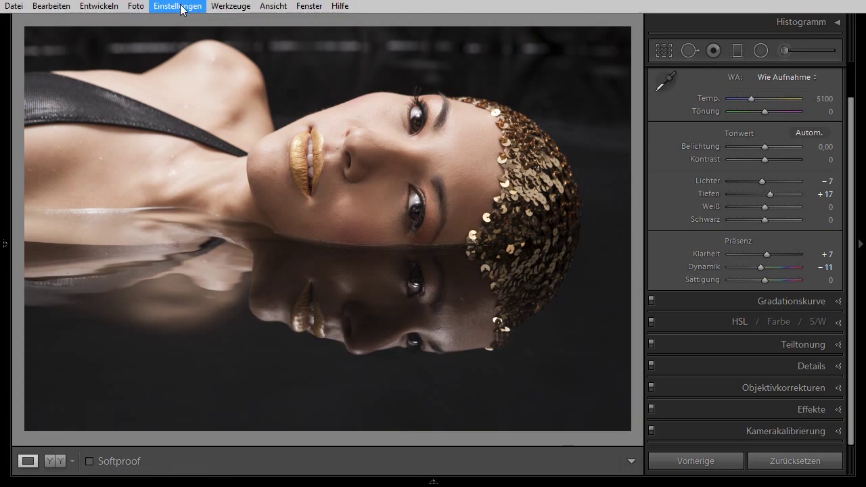
pyautogui.click(141, 7)
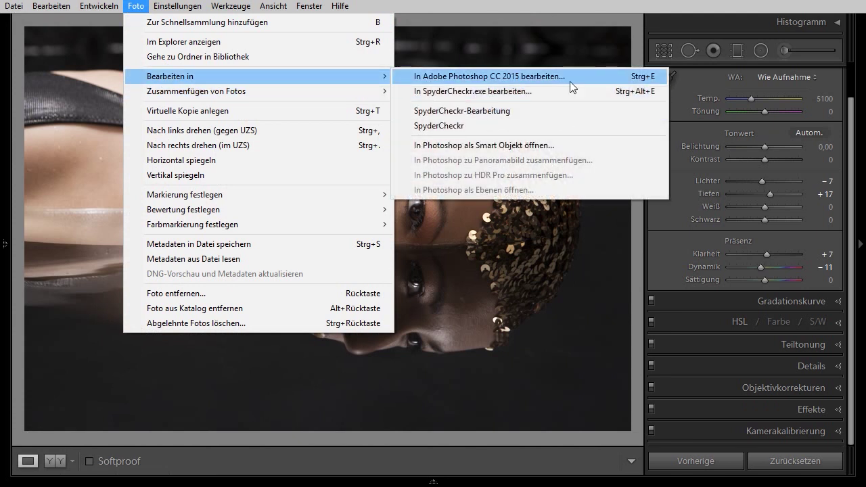
pyautogui.click(98, 7)
pyautogui.moveTo(170, 76)
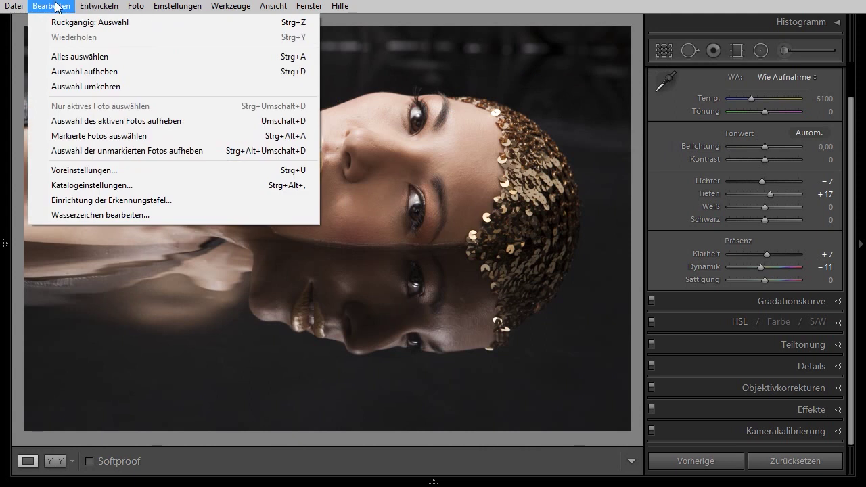
pyautogui.click(99, 174)
pyautogui.click(119, 35)
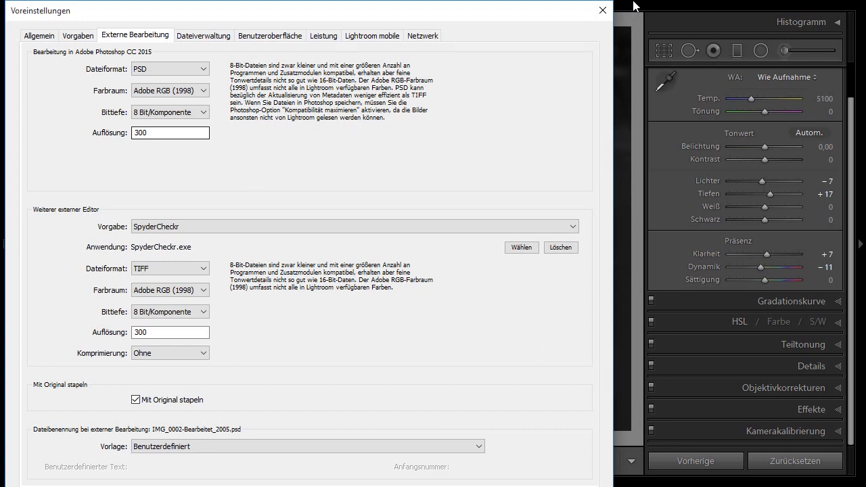
pyautogui.click(602, 10)
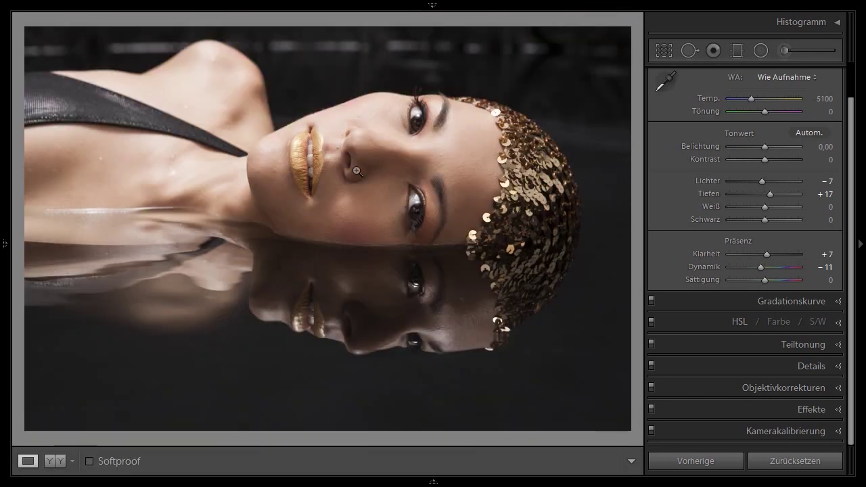
pyautogui.moveTo(146, 5)
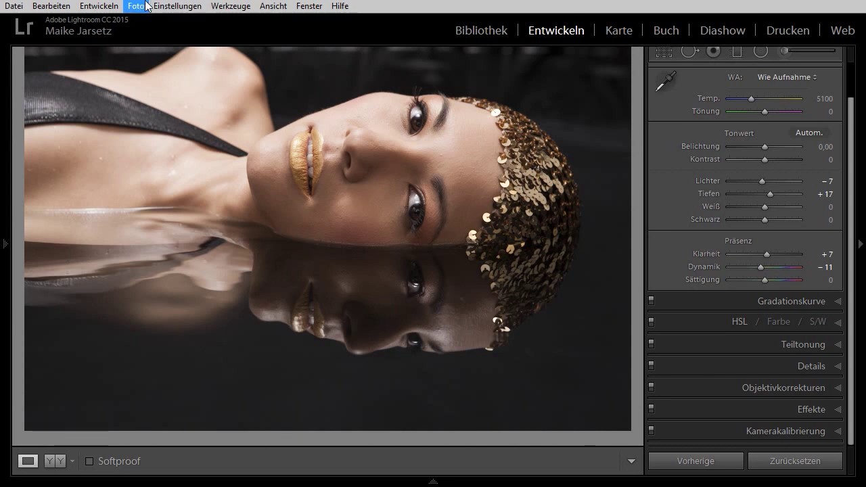
# Open _U6O0177 in Photoshop as a smart object via Foto > Bearbeiten in
pyautogui.click(138, 6)
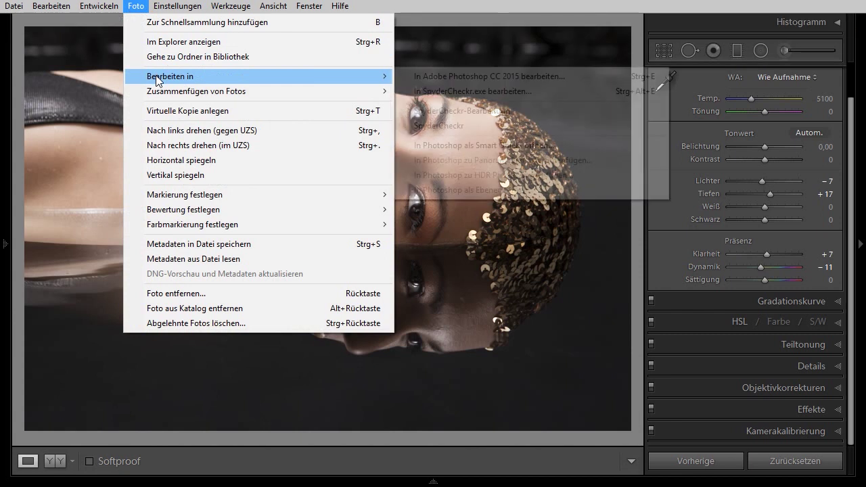
pyautogui.moveTo(257, 76)
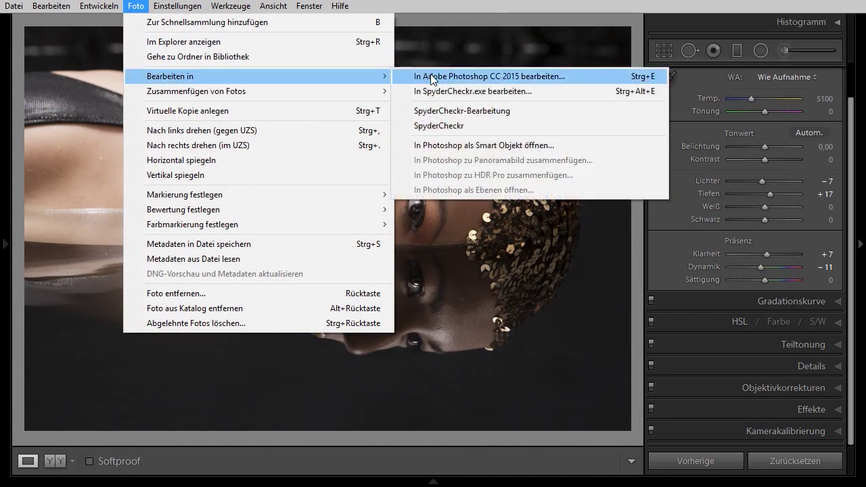
pyautogui.click(487, 144)
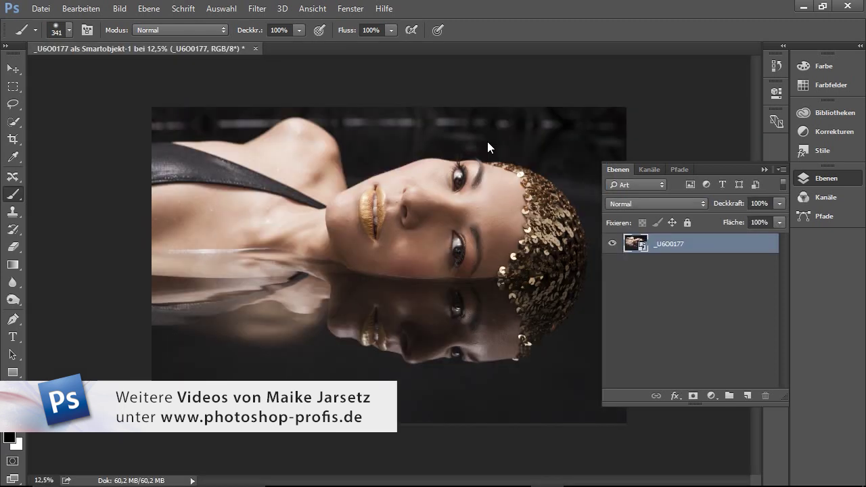
# Fit the image and open Liquify in Advanced Mode with a resized warp brush
pyautogui.hotkey('ctrl', '0')
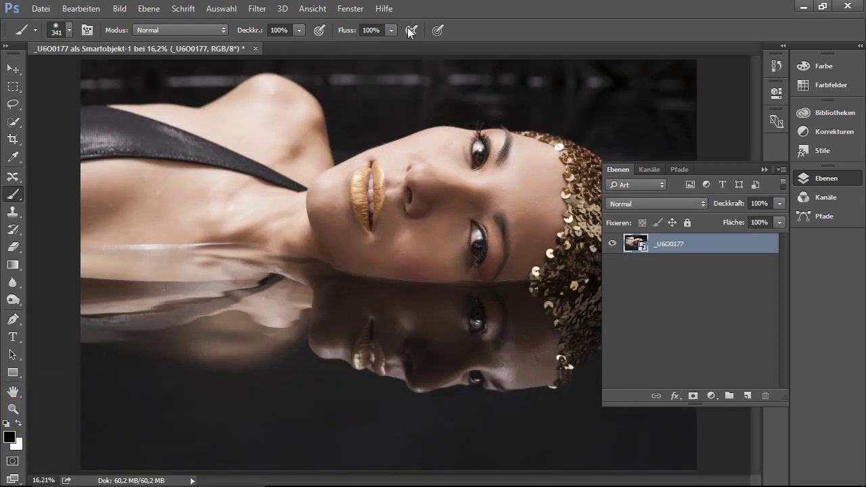
pyautogui.click(257, 8)
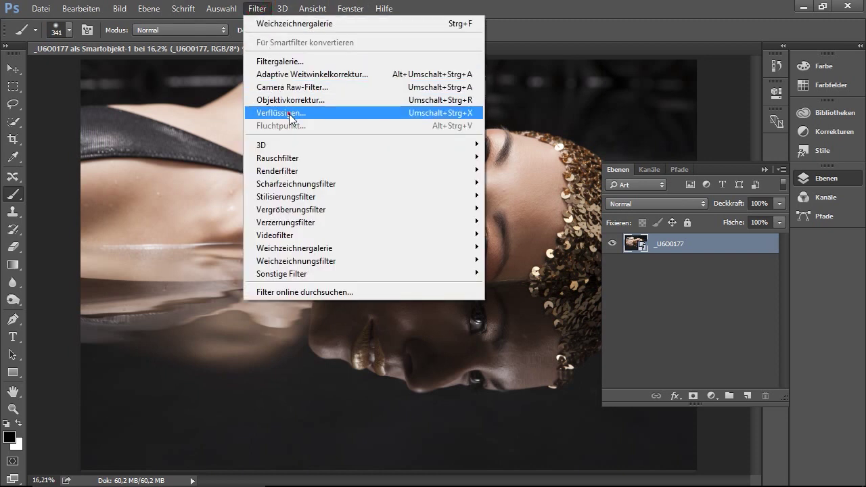
pyautogui.click(291, 113)
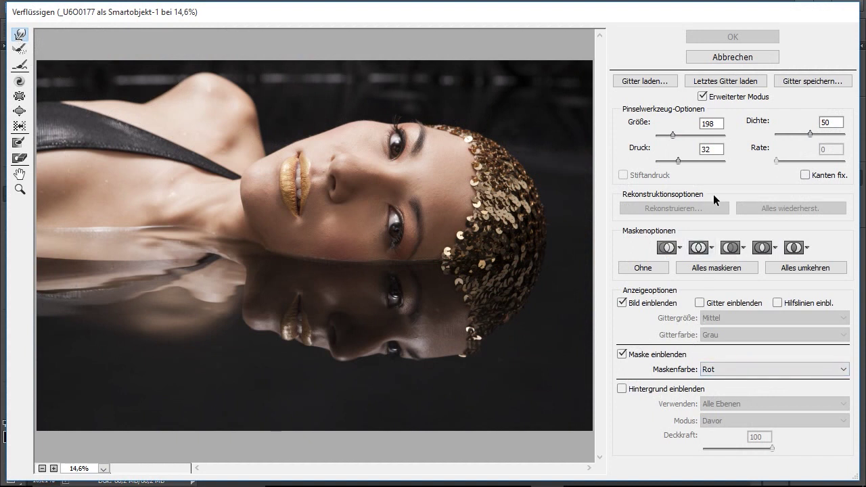
pyautogui.click(703, 96)
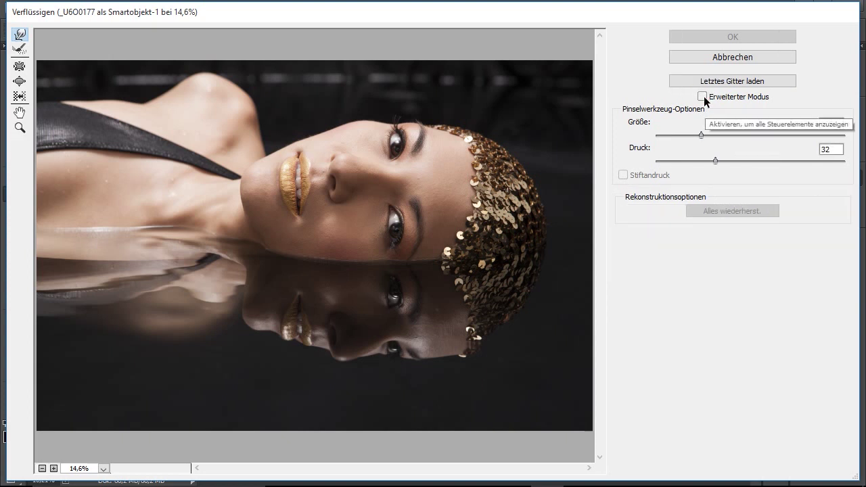
pyautogui.click(703, 96)
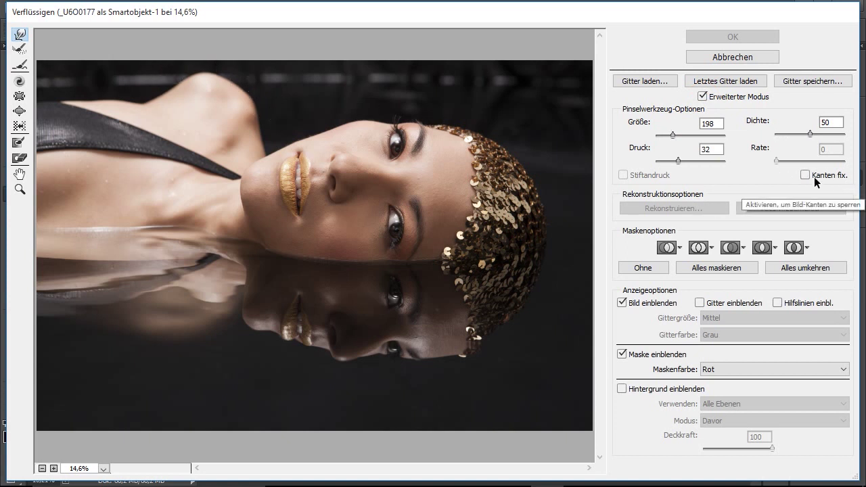
pyautogui.moveTo(673, 135); pyautogui.dragTo(681, 134)
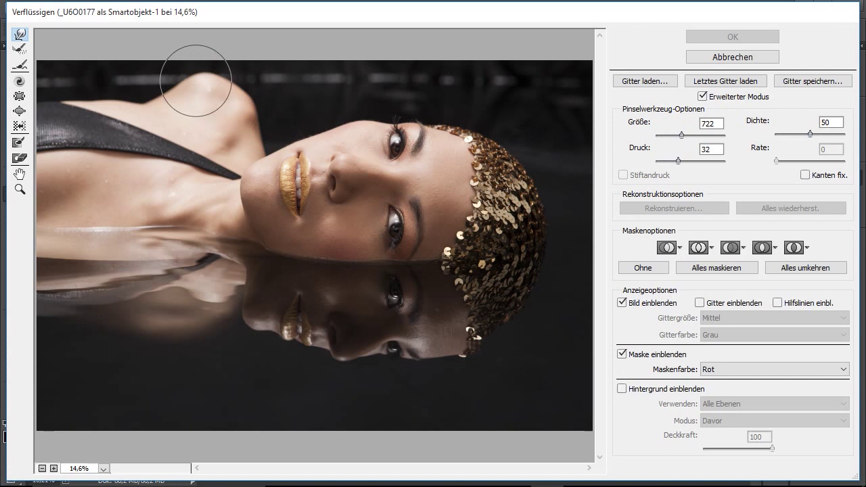
# Warp the shoulder contour with Pin Edges enabled and apply the Liquify filter
pyautogui.moveTo(196, 80)
pyautogui.mouseDown()
pyautogui.moveTo(210, 78)
pyautogui.moveTo(184, 82)
pyautogui.moveTo(203, 83)
pyautogui.mouseUp()
pyautogui.press('alt')
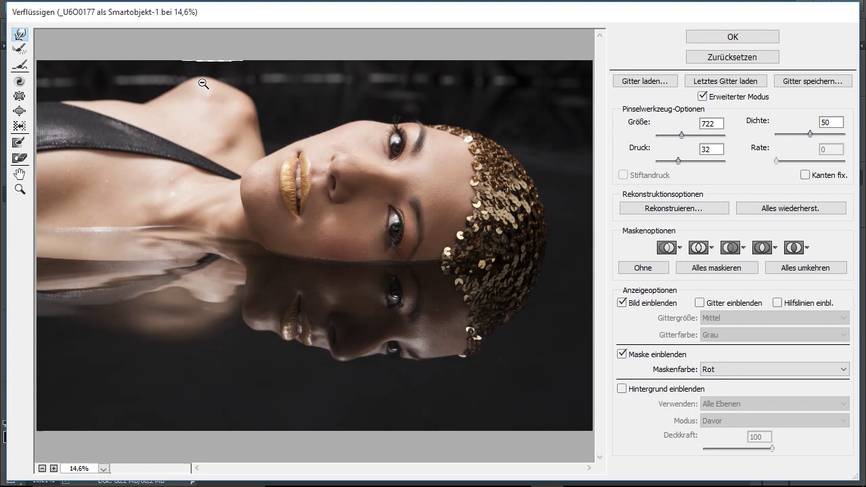
pyautogui.hotkey('ctrl', 'alt', 'z')
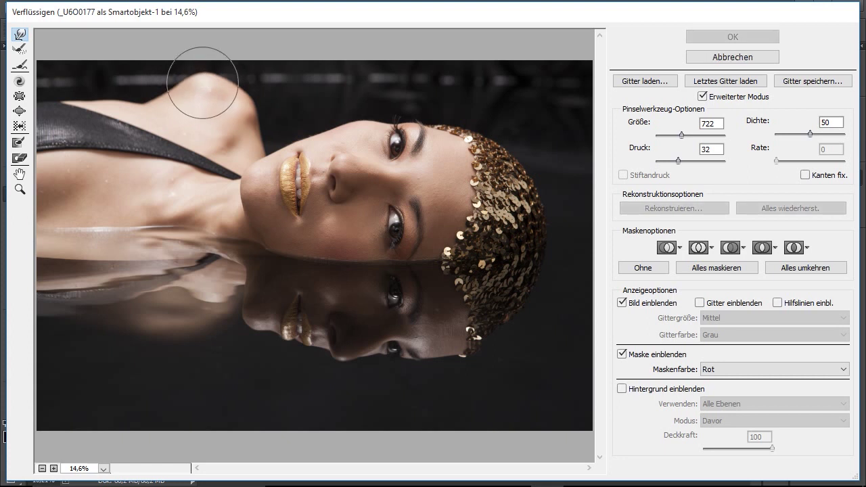
pyautogui.click(805, 175)
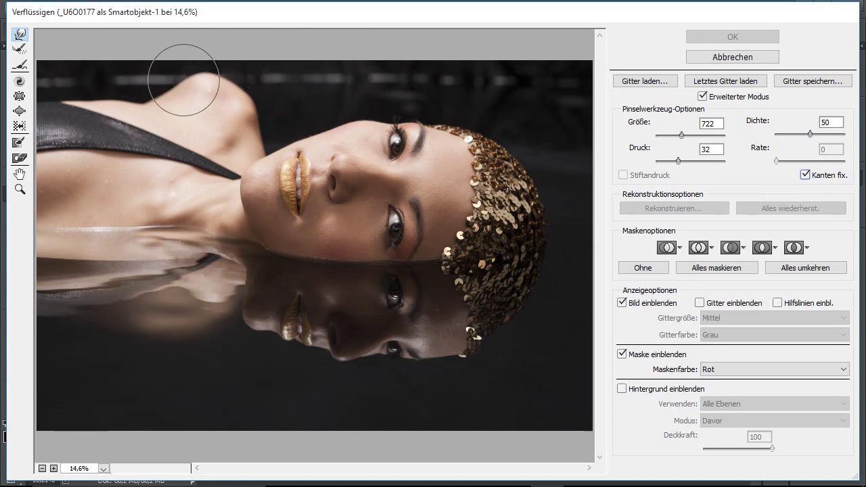
pyautogui.moveTo(181, 78)
pyautogui.mouseDown()
pyautogui.moveTo(228, 88)
pyautogui.moveTo(203, 82)
pyautogui.mouseUp()
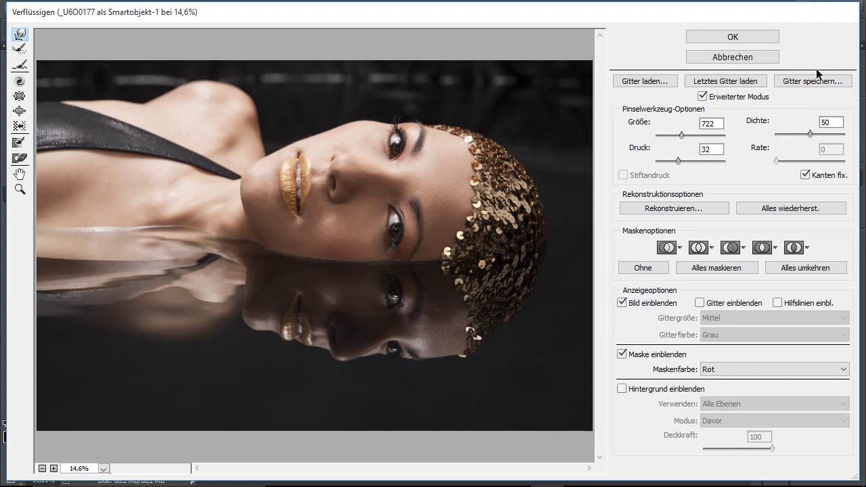
pyautogui.click(717, 37)
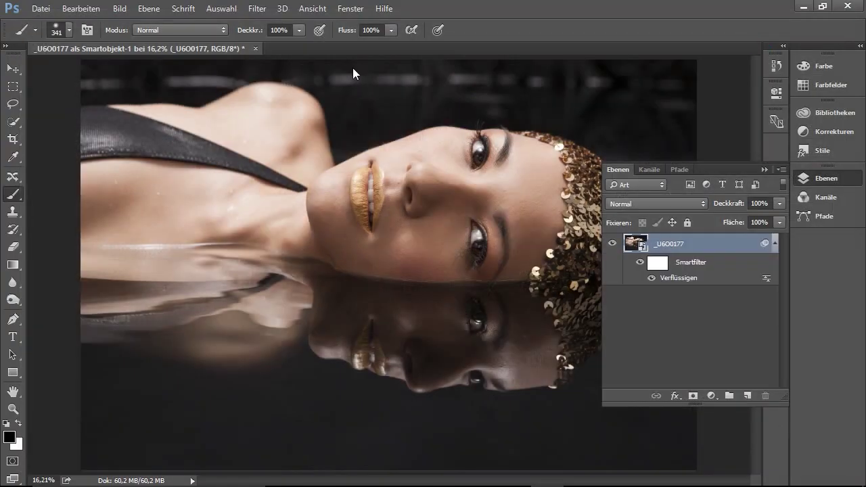
# Save the liquified _U6O0177-Bearbeitet_2008.psd and switch back to Lightroom
pyautogui.click(42, 8)
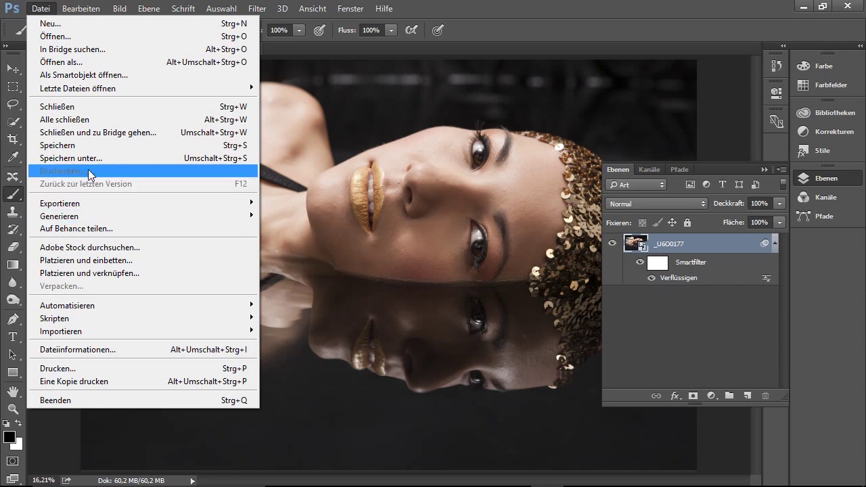
pyautogui.click(99, 146)
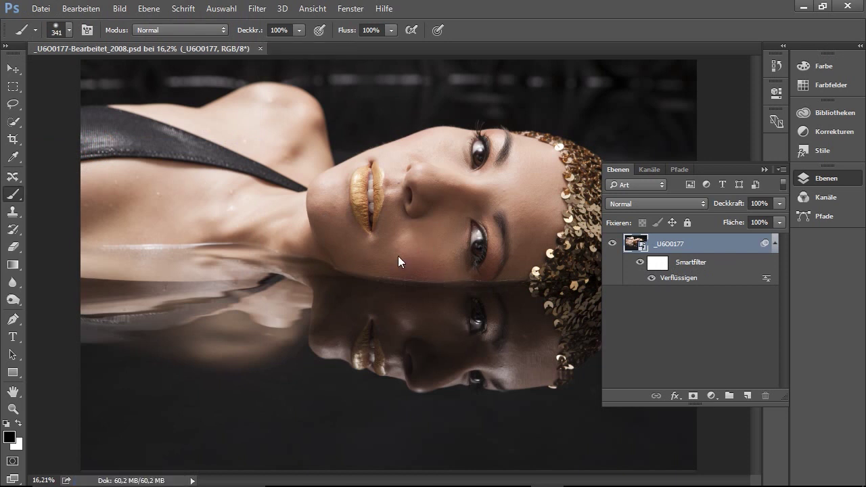
pyautogui.hotkey('alt', 'Tab')
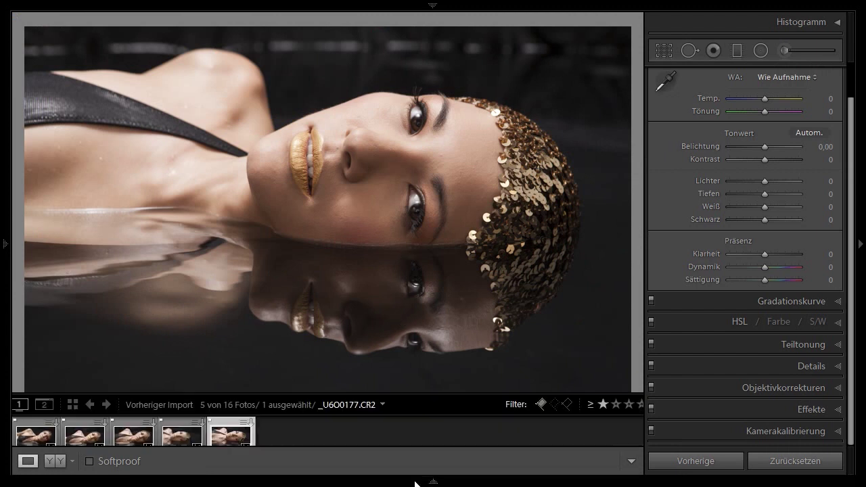
# Expand the _U6O0177 stack in the filmstrip and select the edited PSD copy
pyautogui.click(269, 450)
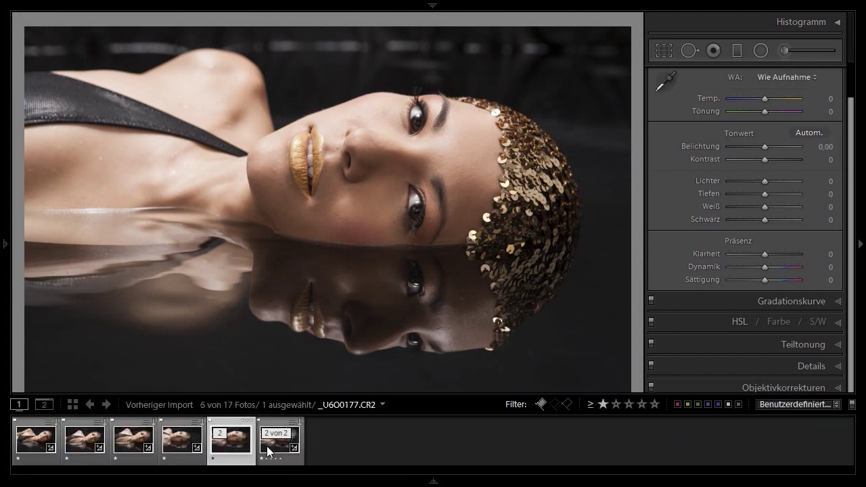
pyautogui.click(270, 449)
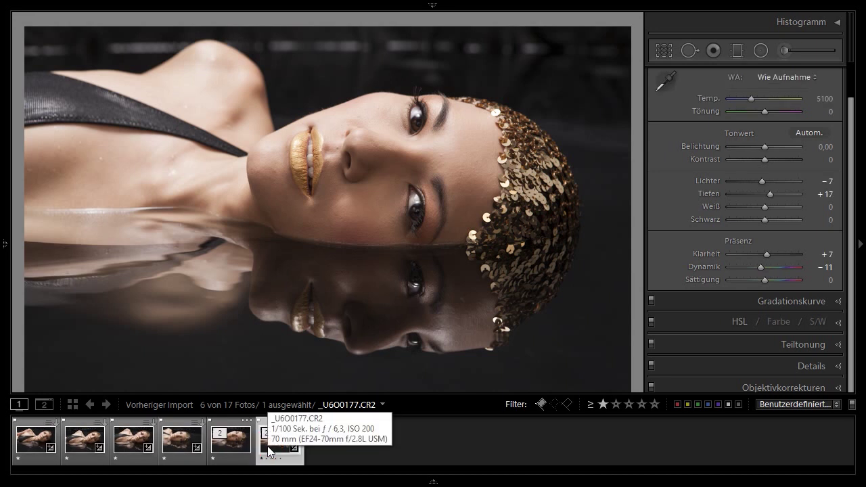
pyautogui.click(234, 452)
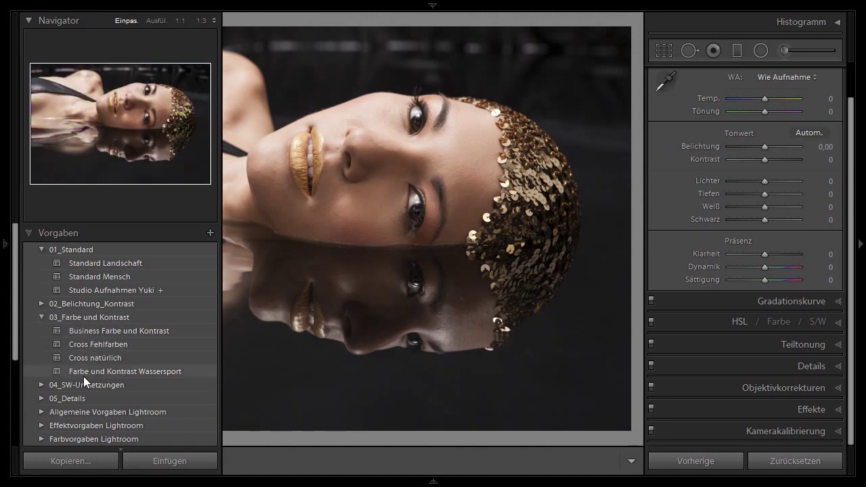
# Apply the Business Farbe und Kontrast preset (Clarity +63), hide the left panel, and view Split Toning
pyautogui.click(41, 385)
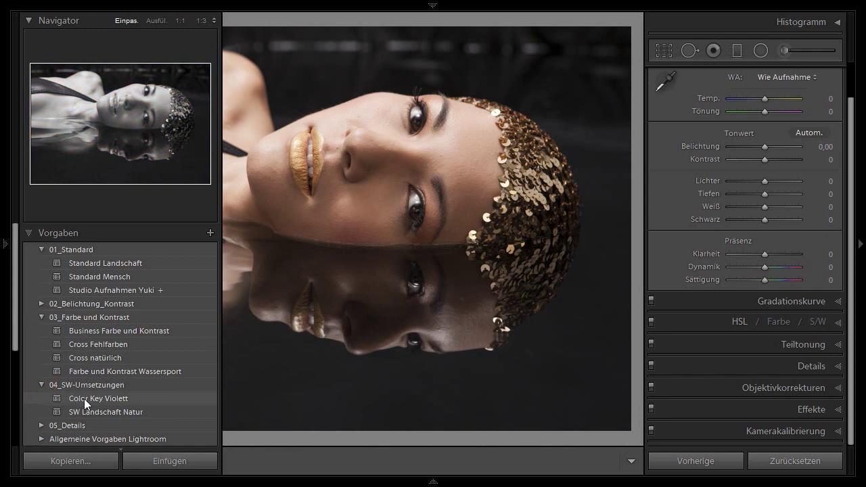
pyautogui.click(83, 330)
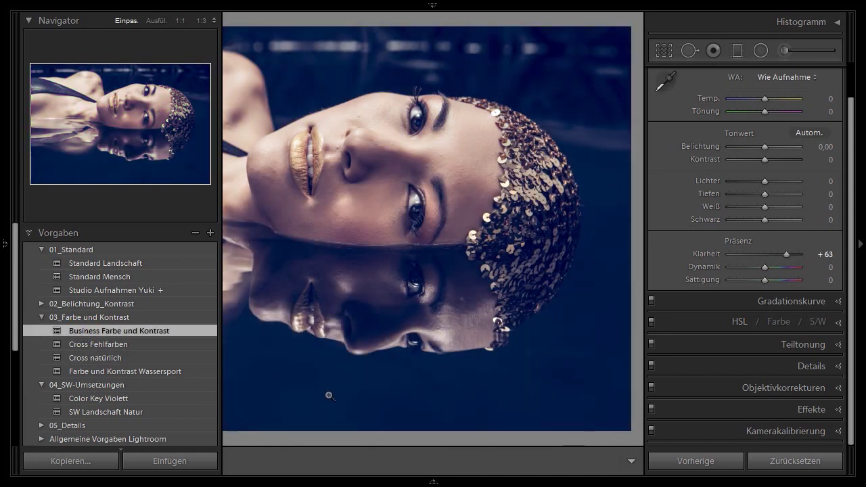
pyautogui.press('F7')
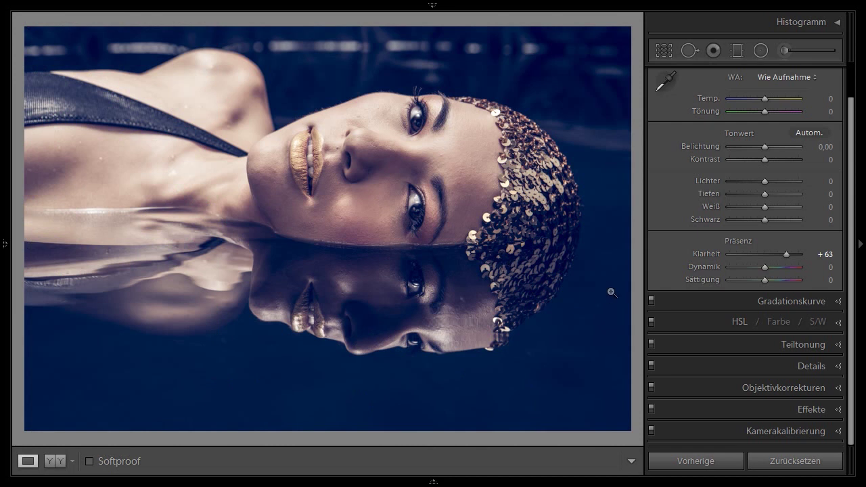
pyautogui.click(793, 345)
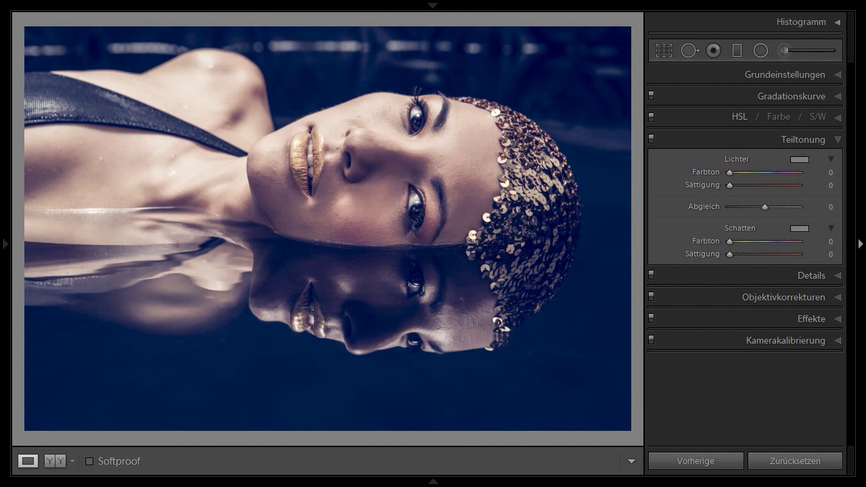
# Show the preset's Blue channel in the point-curve Tone Curve panel
pyautogui.click(790, 98)
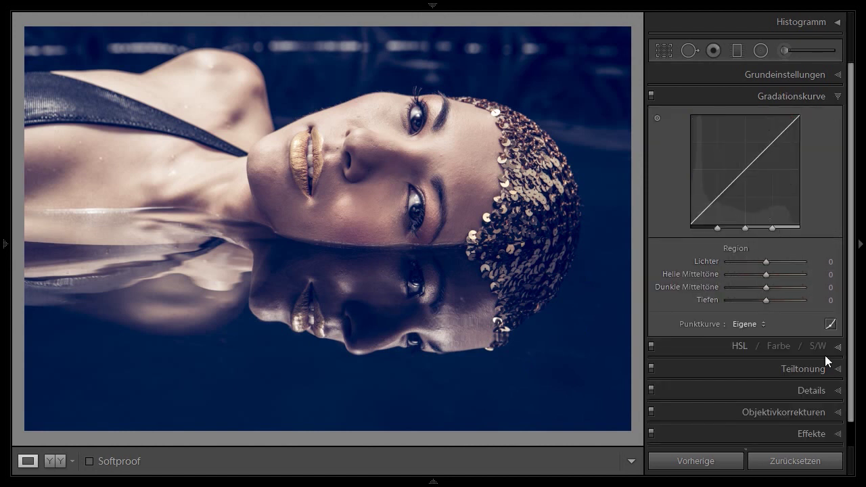
pyautogui.click(830, 324)
pyautogui.click(785, 240)
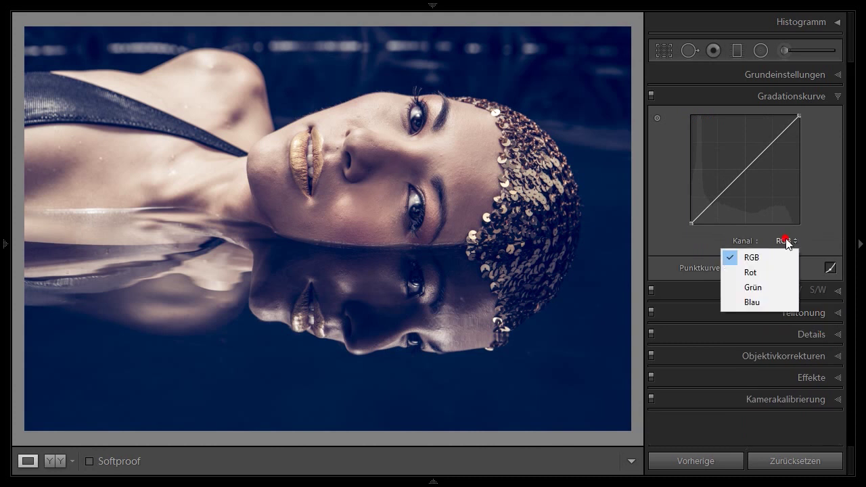
pyautogui.click(751, 302)
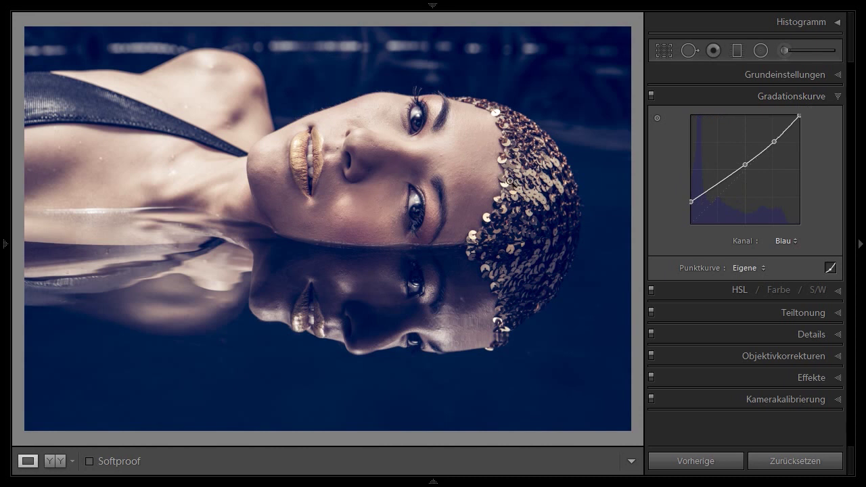
# In Grid view, select all six portraits
pyautogui.press('g')
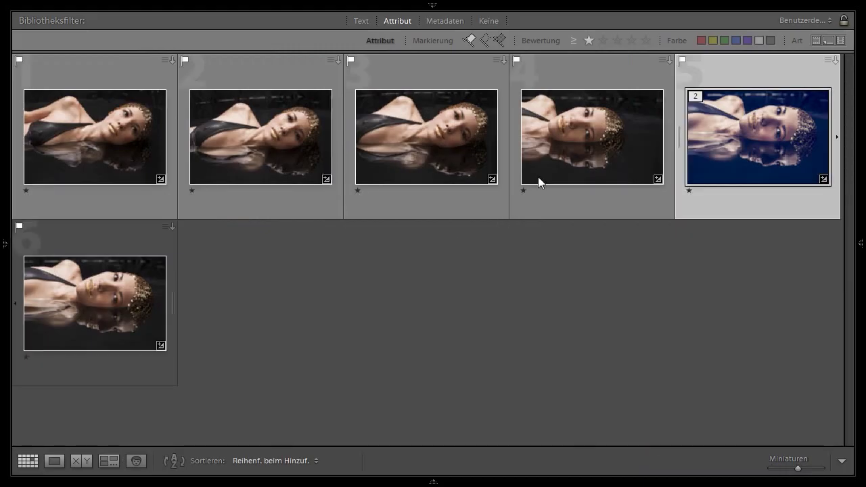
pyautogui.click(96, 138)
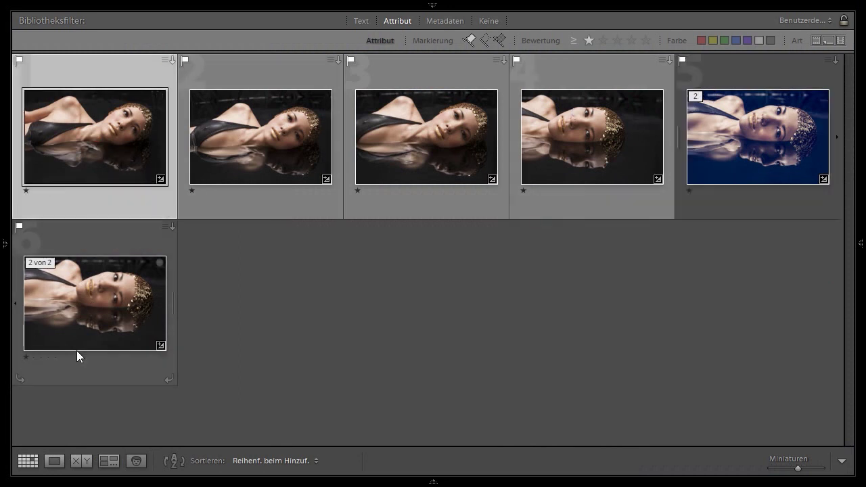
pyautogui.hotkey('ctrl', 'a')
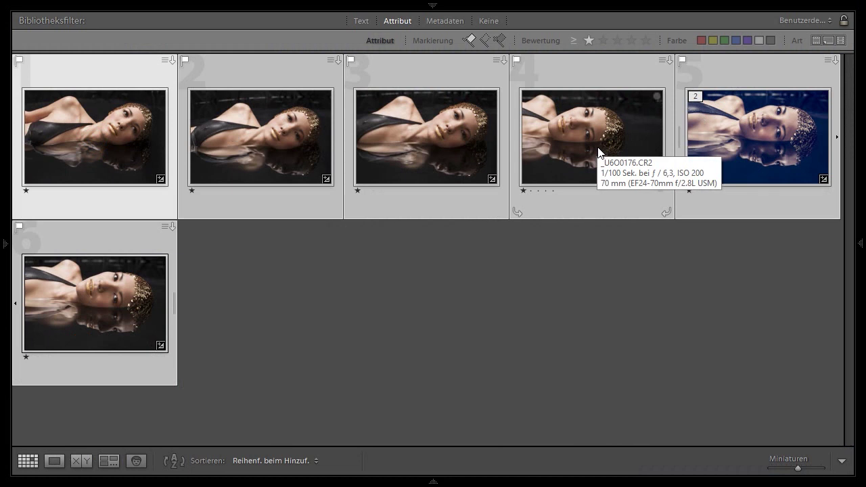
# Apply the saved preset Business Farbe und Kontrast to all six via Quick Develop
pyautogui.press('Tab')
pyautogui.moveTo(798, 184)
pyautogui.click(838, 142)
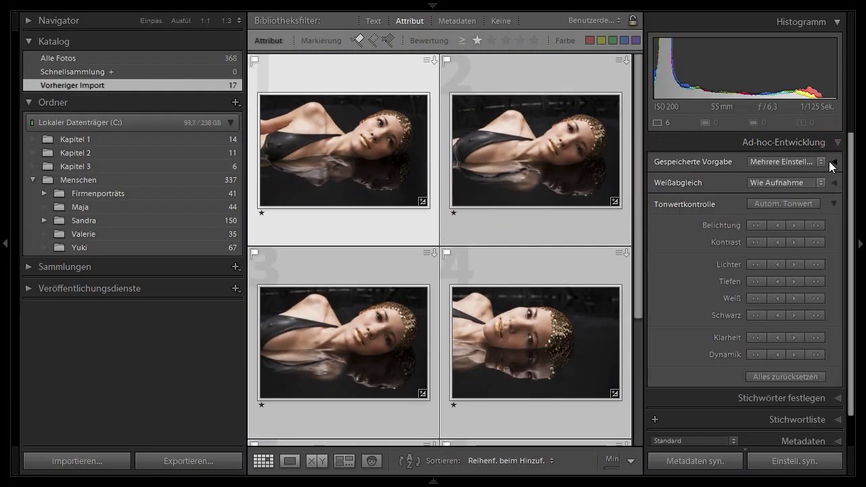
pyautogui.click(821, 161)
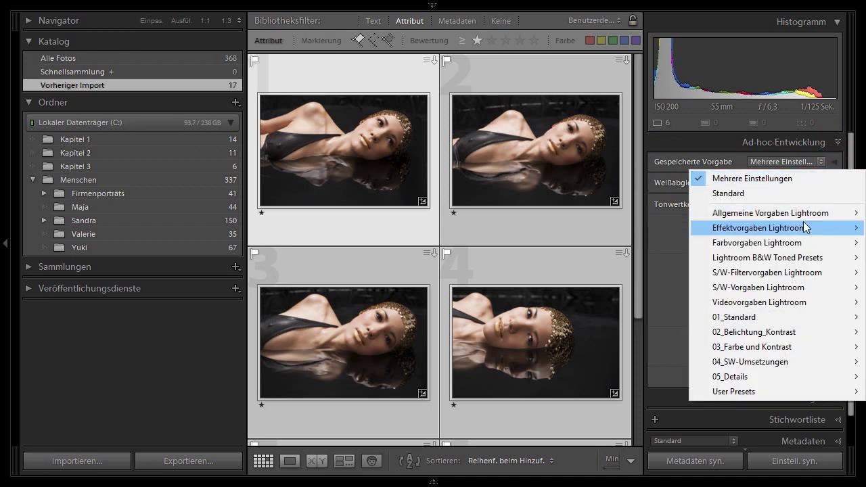
pyautogui.moveTo(751, 347)
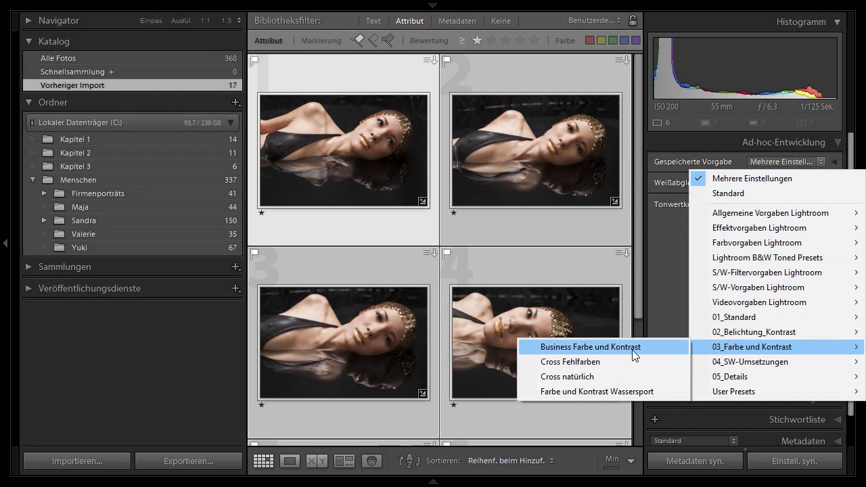
pyautogui.click(634, 347)
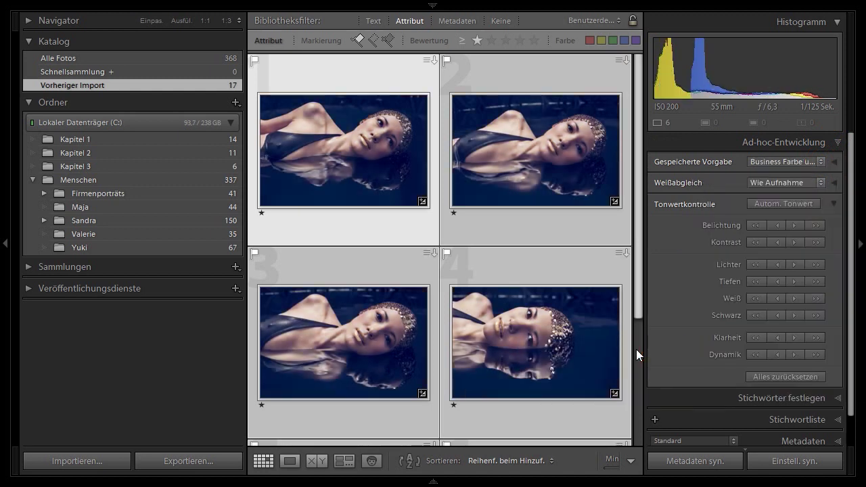
pyautogui.press('Tab')
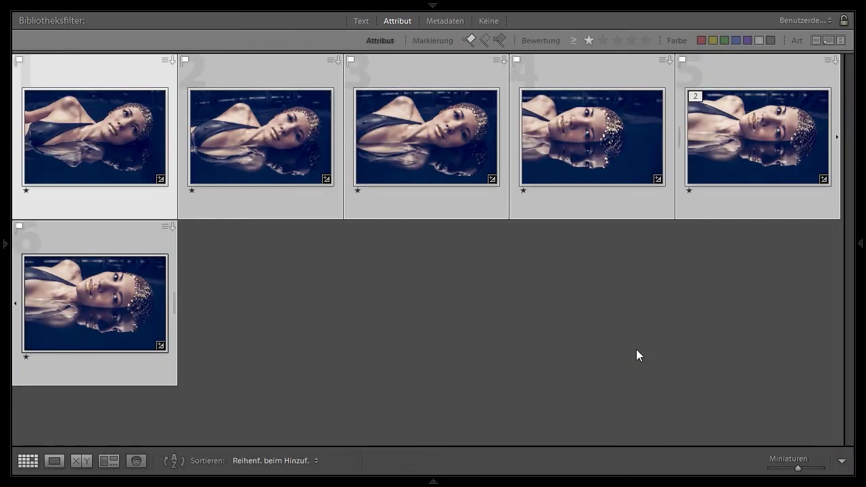
pyautogui.press('n')
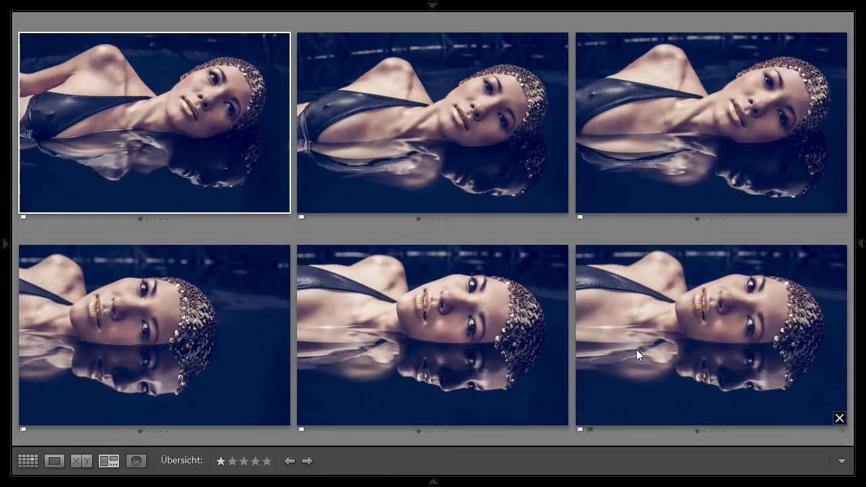